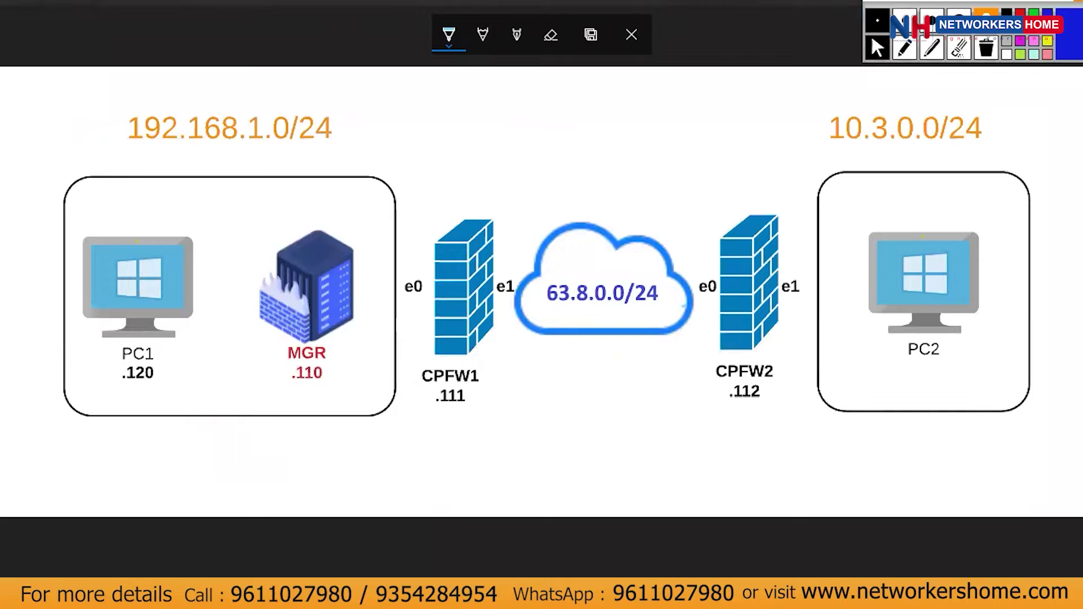
Draw arrows from MGR to CPFW1 and CPFW2, circling the .111 and .110 labels.
click(906, 54)
mouse_move(326, 241)
mouse_down()
mouse_move(562, 170)
mouse_move(695, 229)
mouse_move(667, 224)
mouse_up()
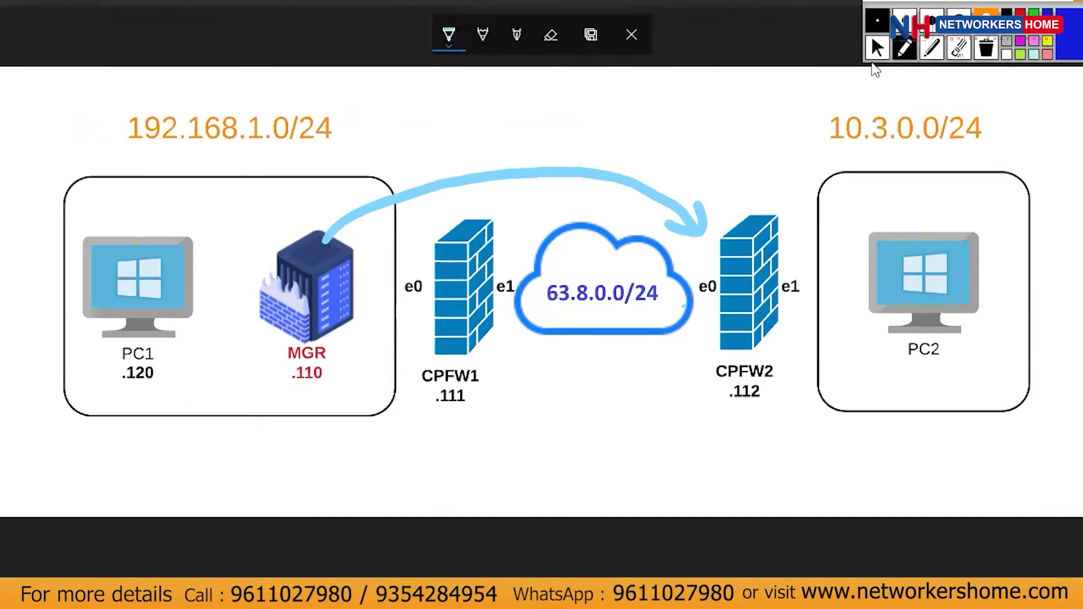
click(880, 50)
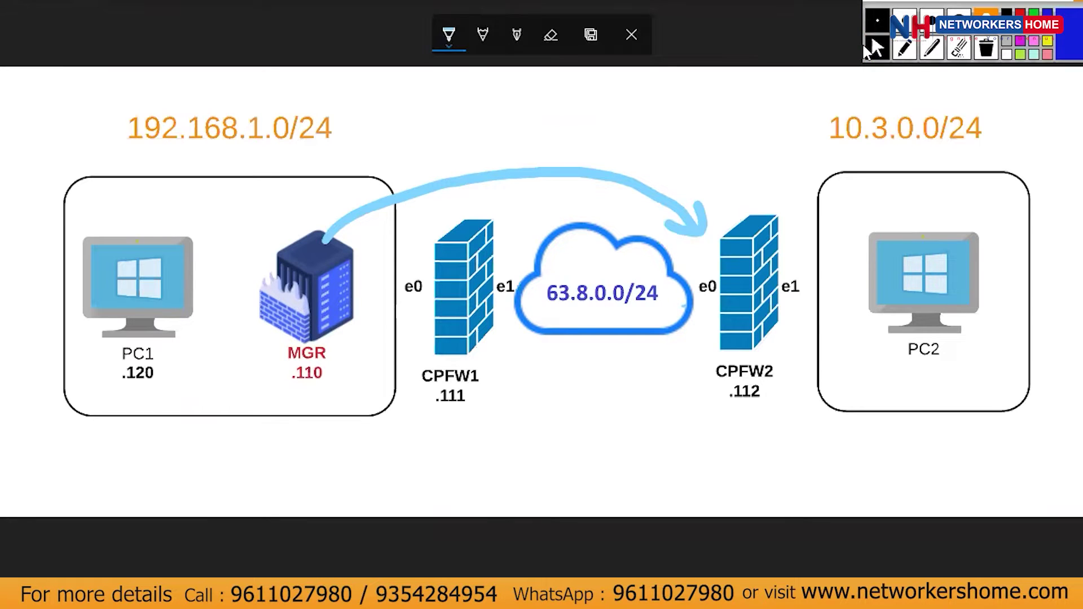
click(904, 51)
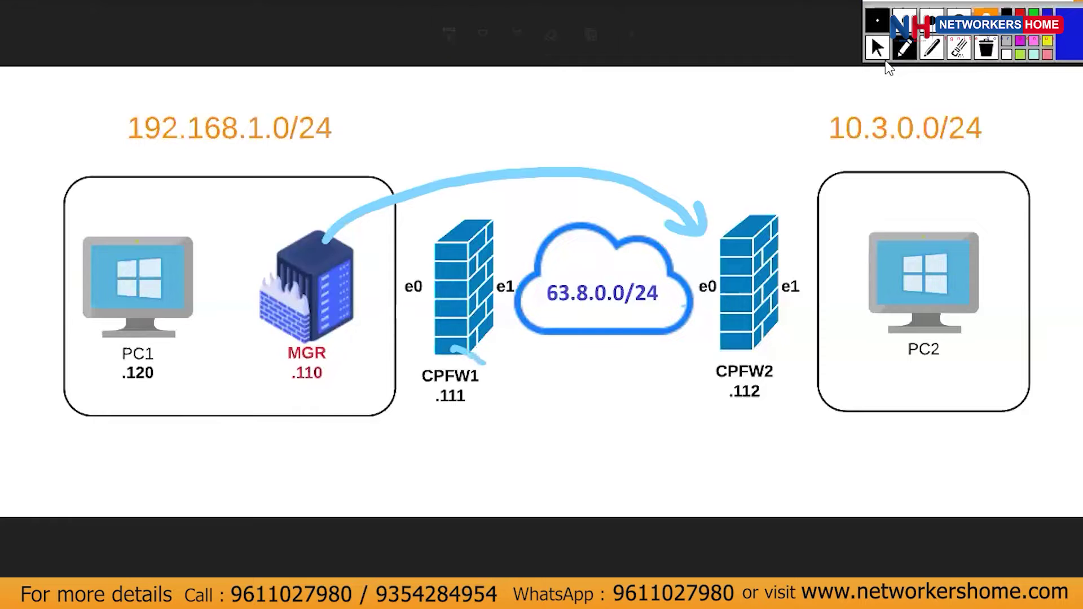
drag(457, 345, 486, 355)
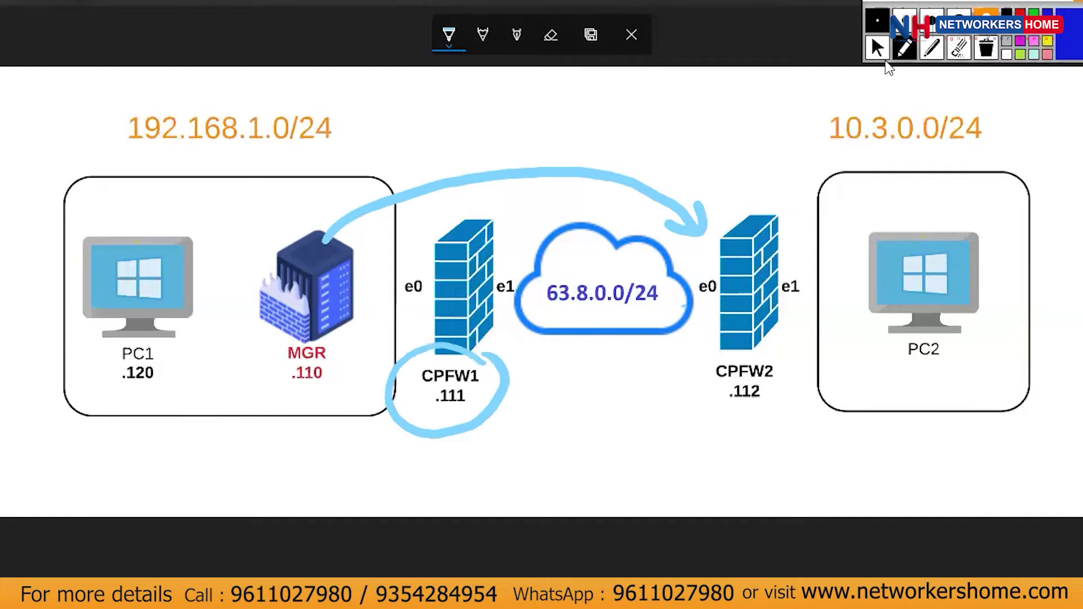
mouse_move(340, 341)
mouse_down()
mouse_move(280, 334)
mouse_move(313, 413)
mouse_move(338, 337)
mouse_up()
mouse_move(340, 408)
mouse_down()
mouse_move(403, 449)
mouse_move(683, 395)
mouse_move(706, 377)
mouse_up()
drag(449, 420, 451, 482)
mouse_move(431, 463)
mouse_down()
mouse_move(500, 466)
mouse_move(510, 483)
mouse_move(536, 481)
mouse_move(549, 457)
mouse_up()
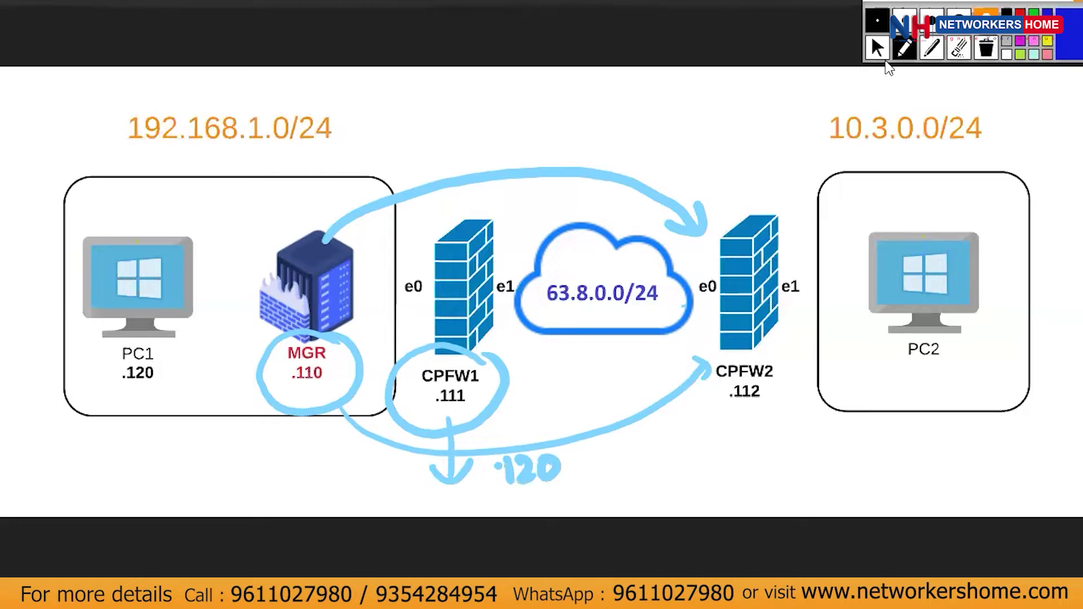
Handwrite 'FW1' and 'FW2' with an equals sign beside the .120 note.
drag(630, 443, 623, 472)
drag(625, 449, 644, 440)
mouse_move(630, 465)
mouse_down()
mouse_move(636, 454)
mouse_move(655, 469)
mouse_move(680, 450)
mouse_up()
mouse_move(683, 439)
mouse_down()
mouse_move(686, 457)
mouse_move(624, 499)
mouse_up()
drag(624, 478, 641, 473)
drag(639, 481, 687, 499)
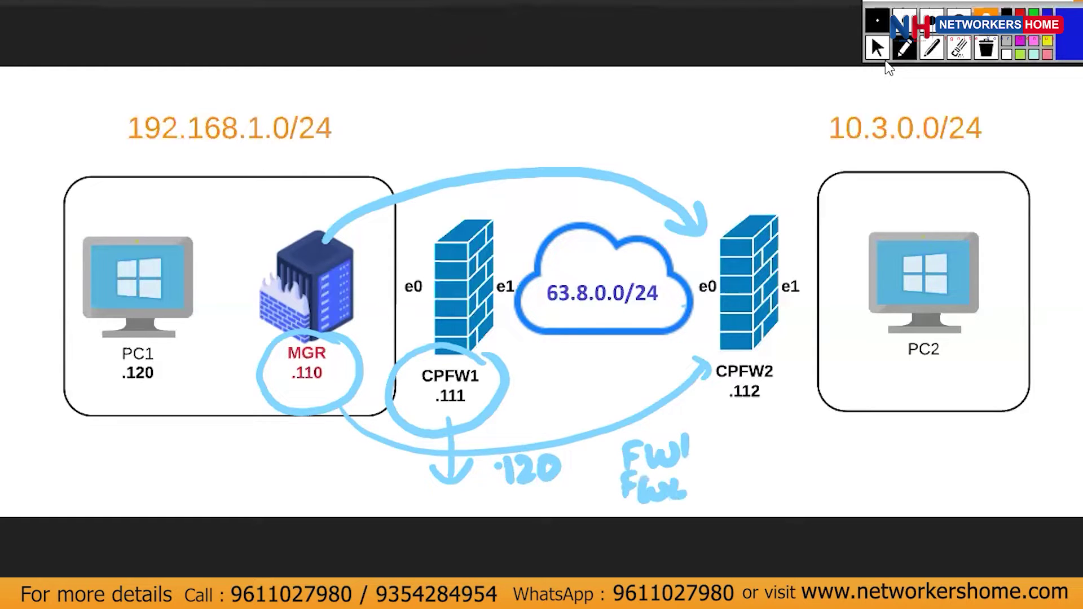
drag(731, 443, 802, 436)
click(729, 468)
drag(729, 467, 799, 467)
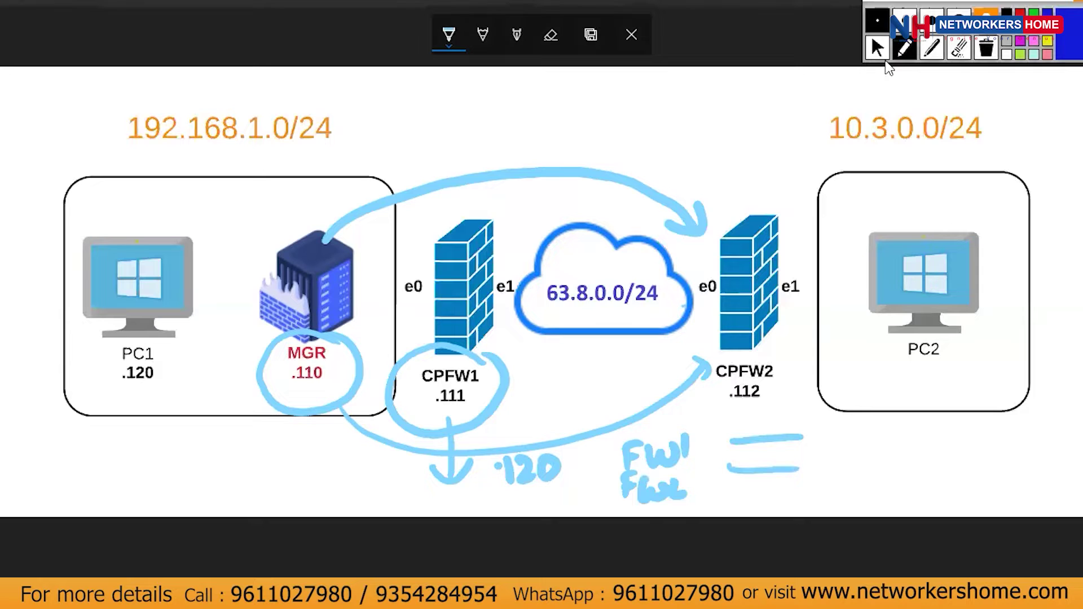
Write 'Accept' after the equals sign, then return to the SmartConsole window.
mouse_move(855, 425)
mouse_down()
mouse_move(846, 490)
mouse_move(976, 469)
mouse_up()
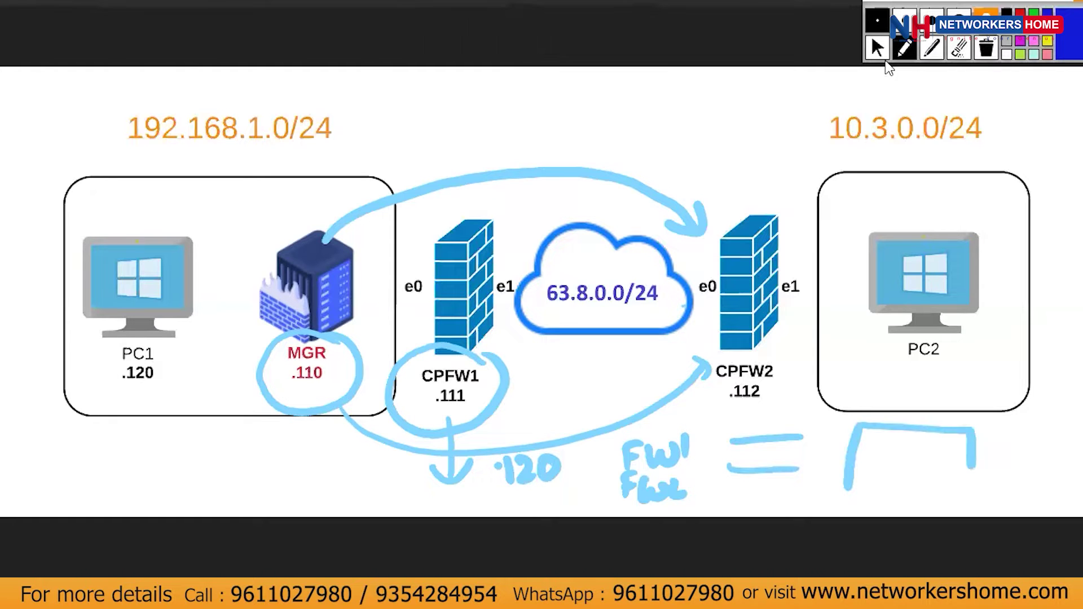
drag(871, 477, 977, 489)
drag(869, 456, 990, 451)
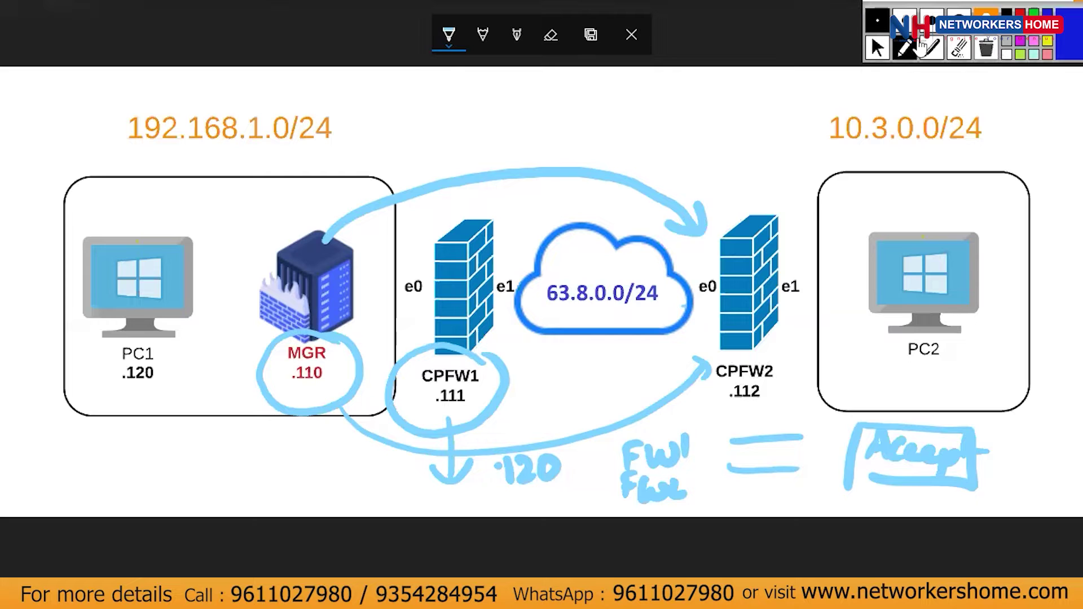
click(872, 49)
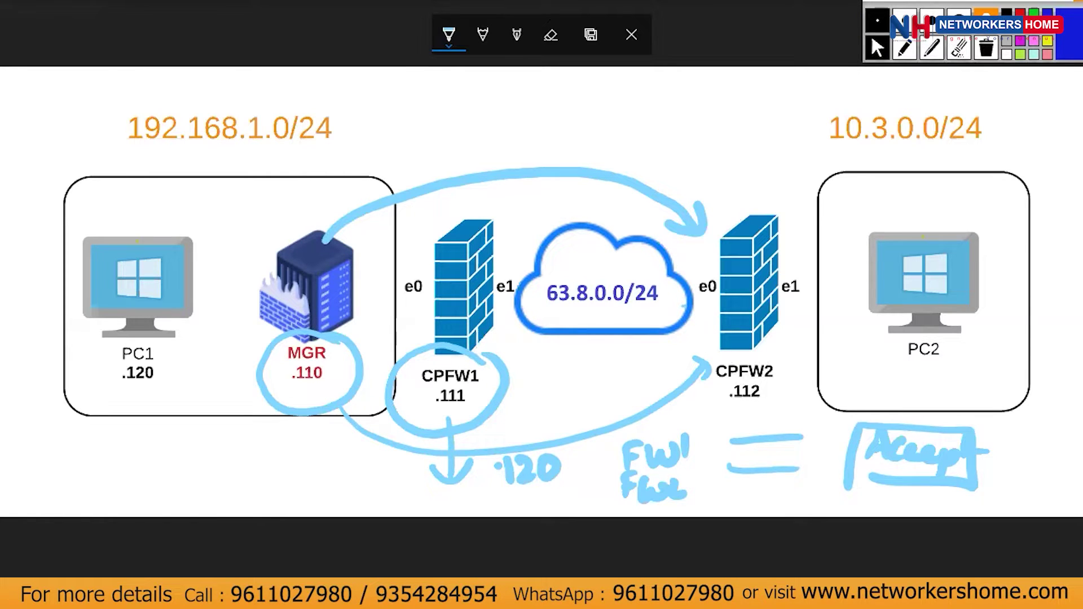
click(52, 561)
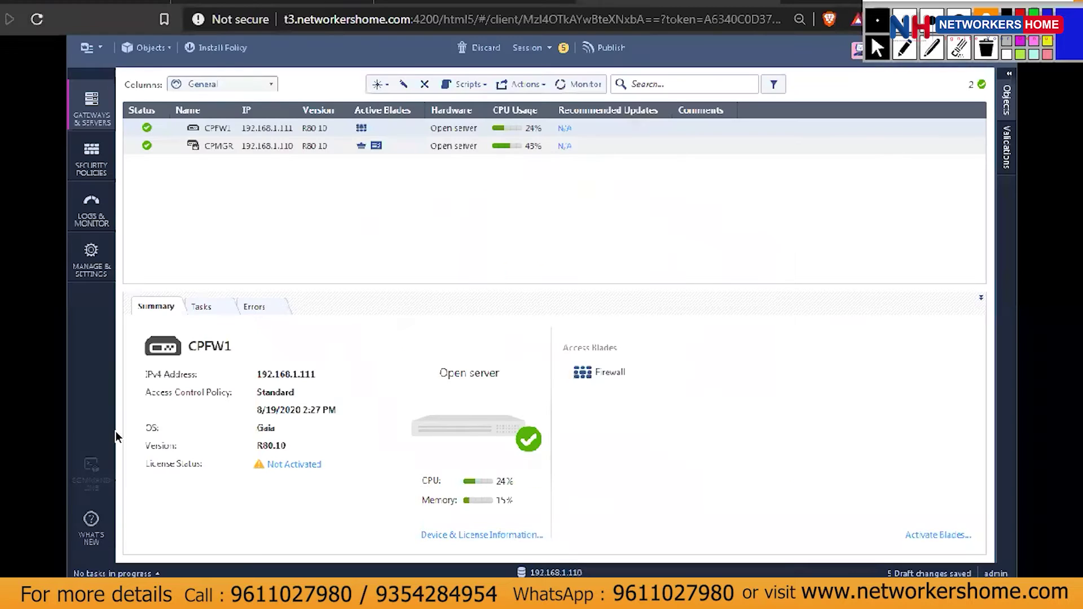
Put the browser in full screen and move the Epic Pen palette to the right edge.
drag(1007, 40, 992, 176)
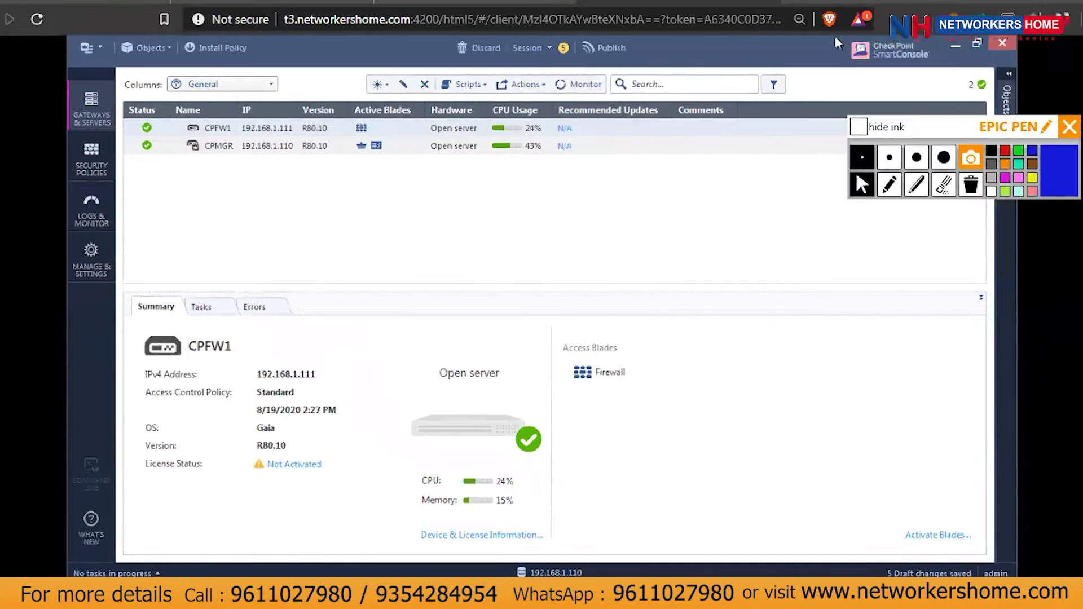
key(alt+f)
click(1075, 342)
drag(984, 135, 1075, 119)
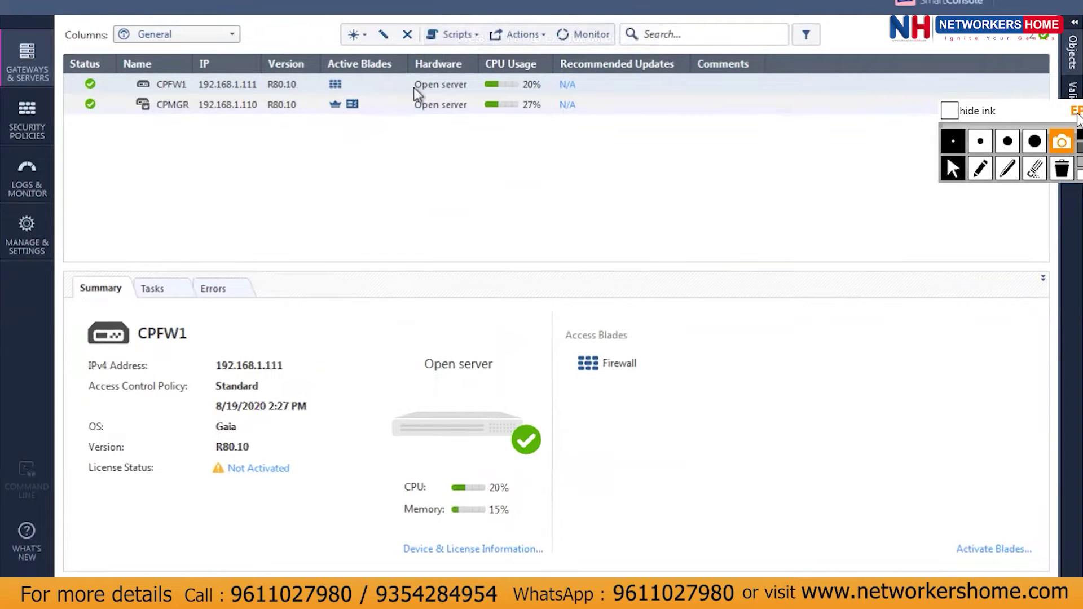
Stop inking and go to the Security Policies Access Control view.
click(829, 180)
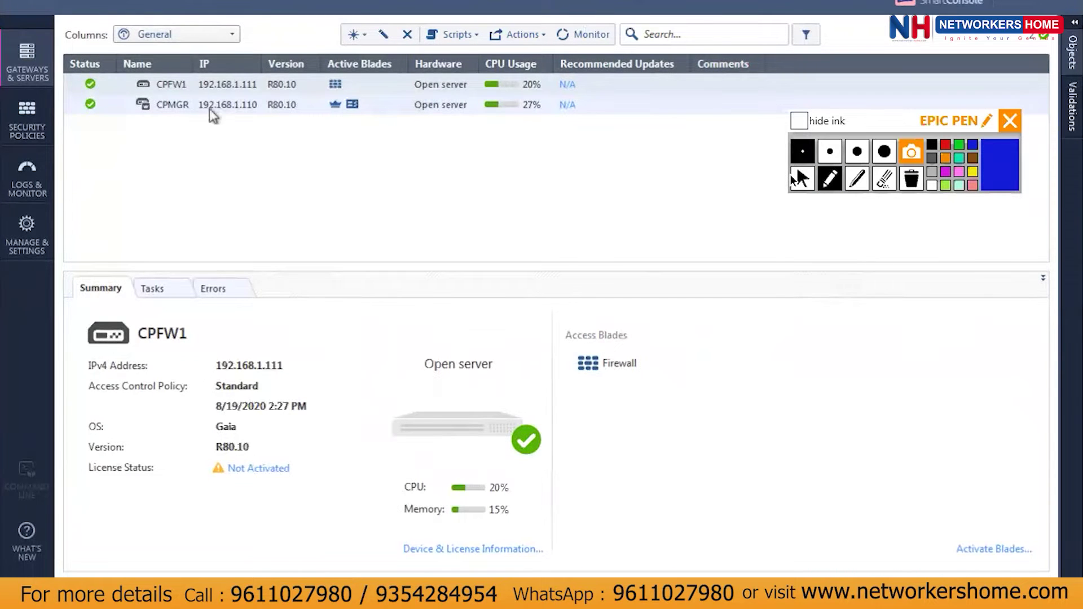
click(798, 182)
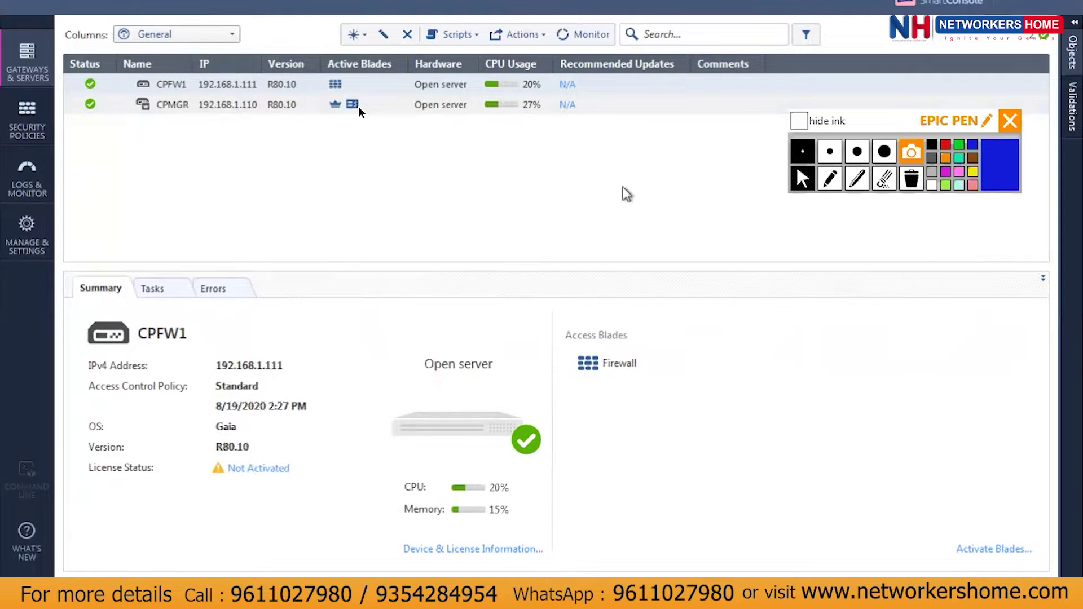
click(36, 127)
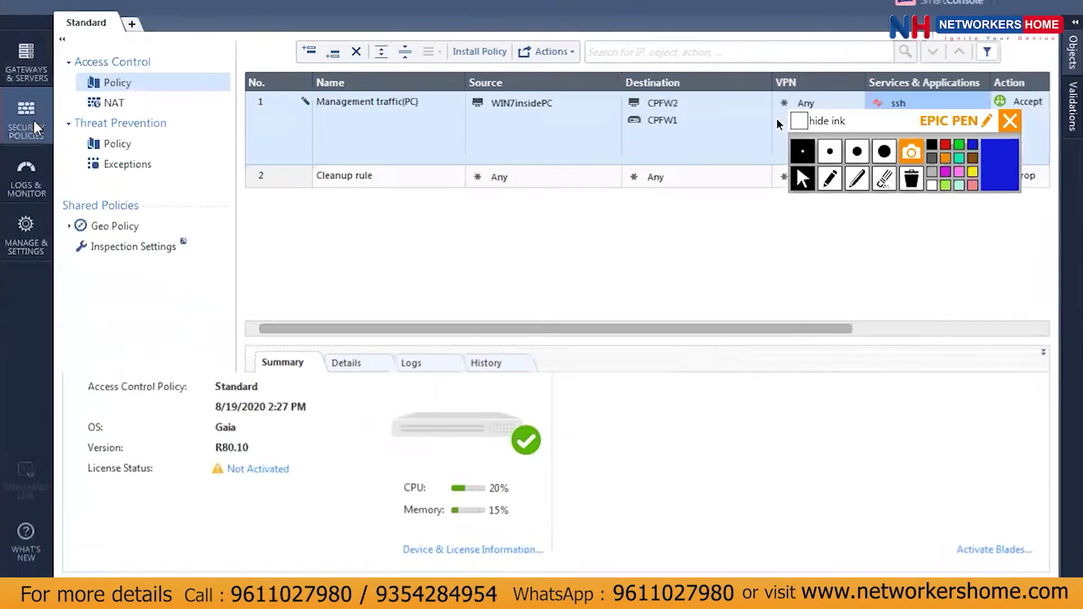
Change the Cleanup rule's Track setting from None to Log.
drag(880, 121, 398, 89)
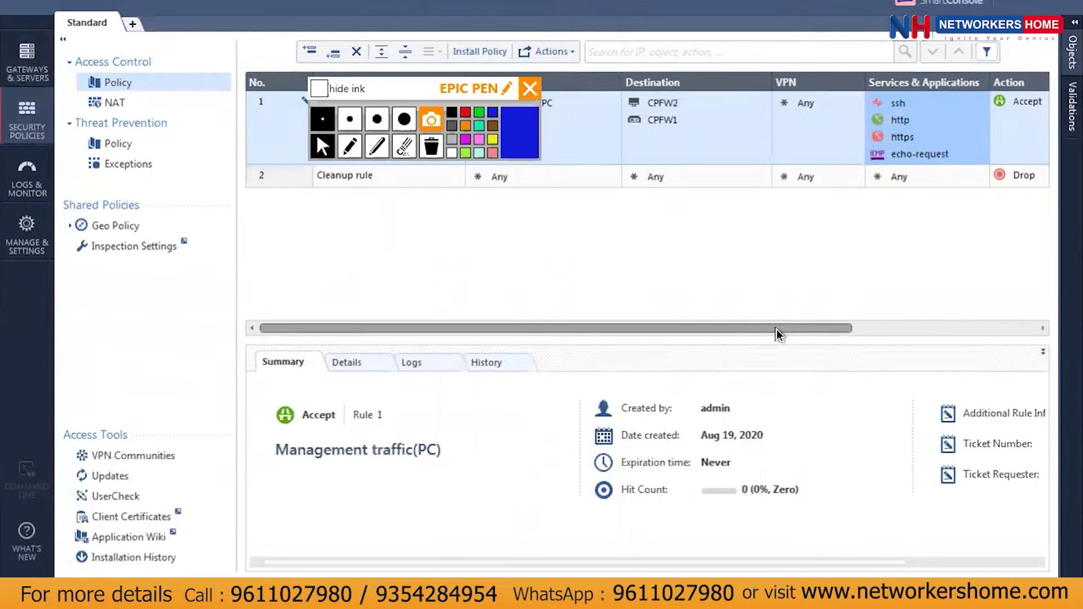
drag(778, 334, 967, 324)
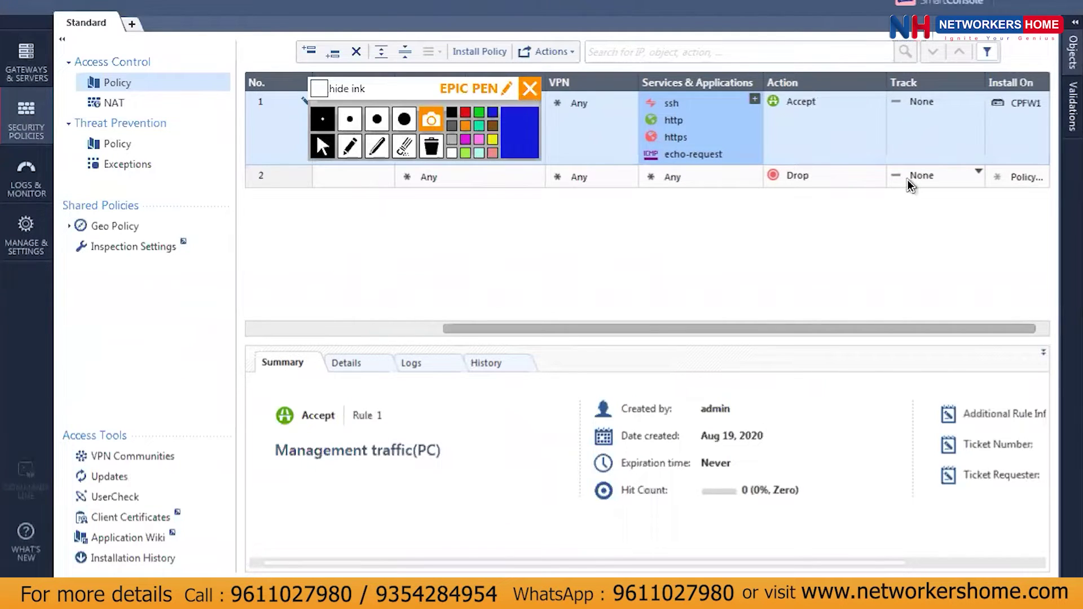
click(910, 185)
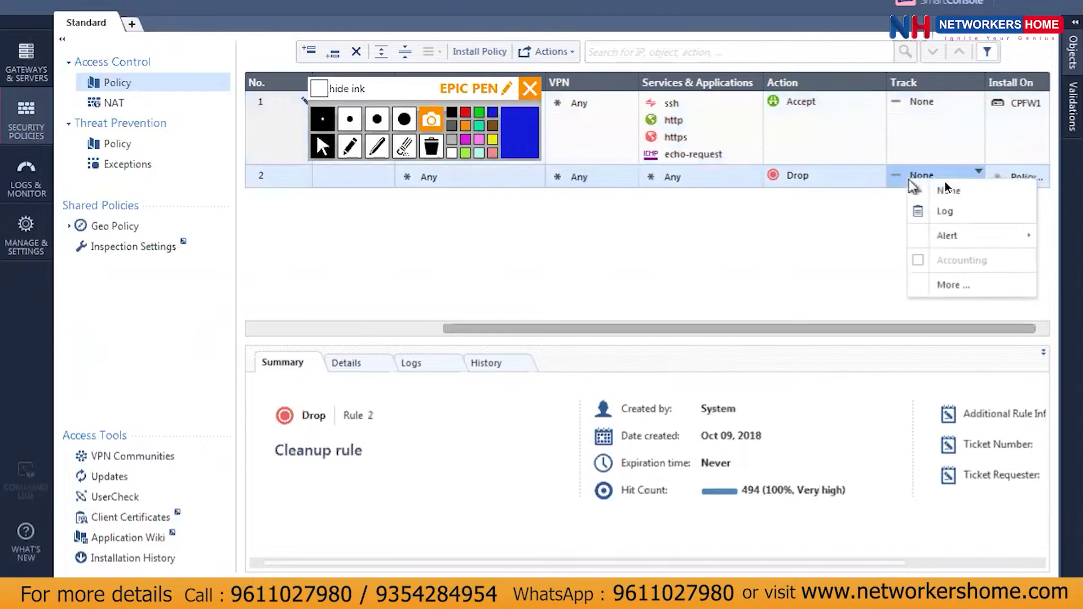
click(953, 212)
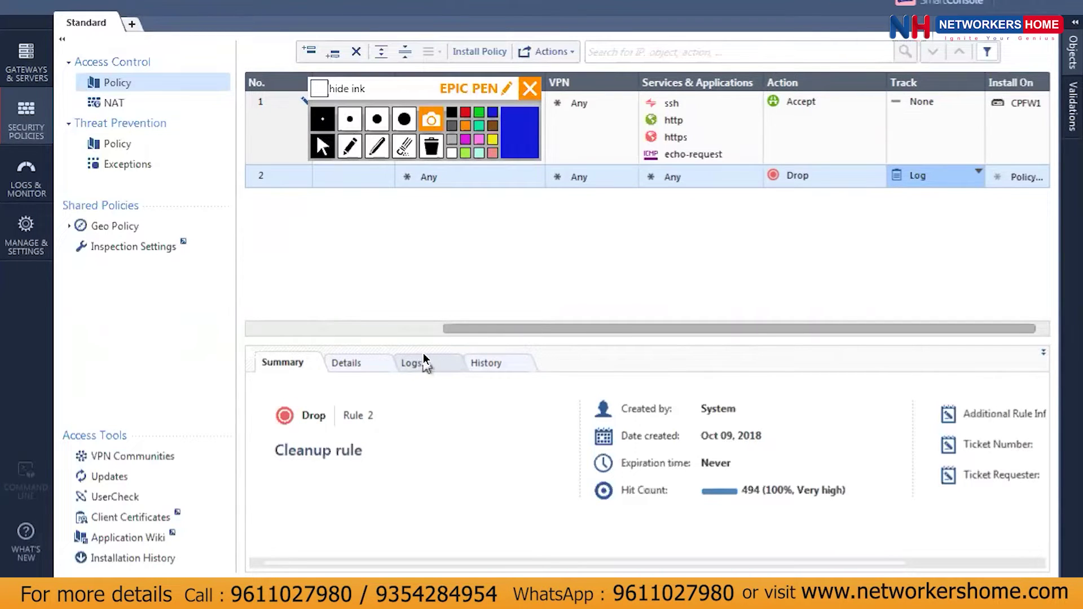
View the cleanup rule's logs, then switch to Gateways & Servers with Ctrl+1.
click(426, 365)
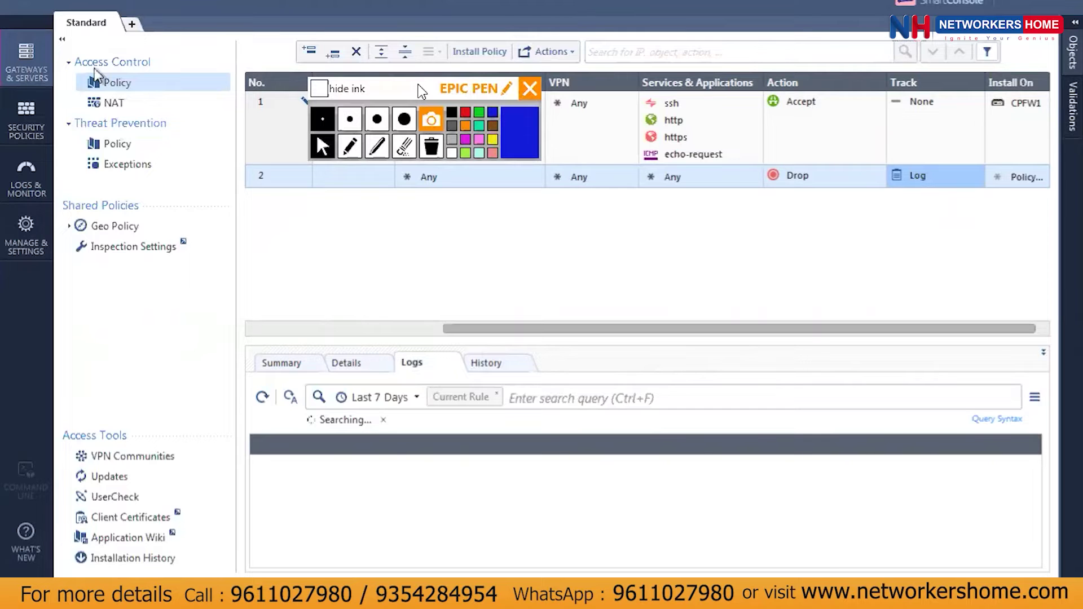
drag(435, 89, 59, 150)
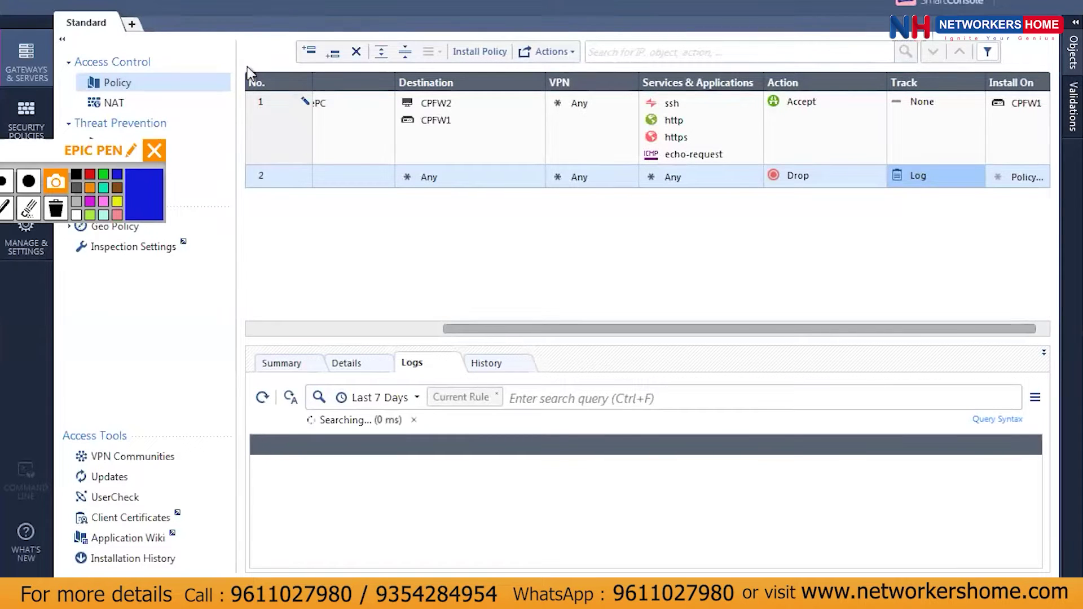
key(ctrl+1)
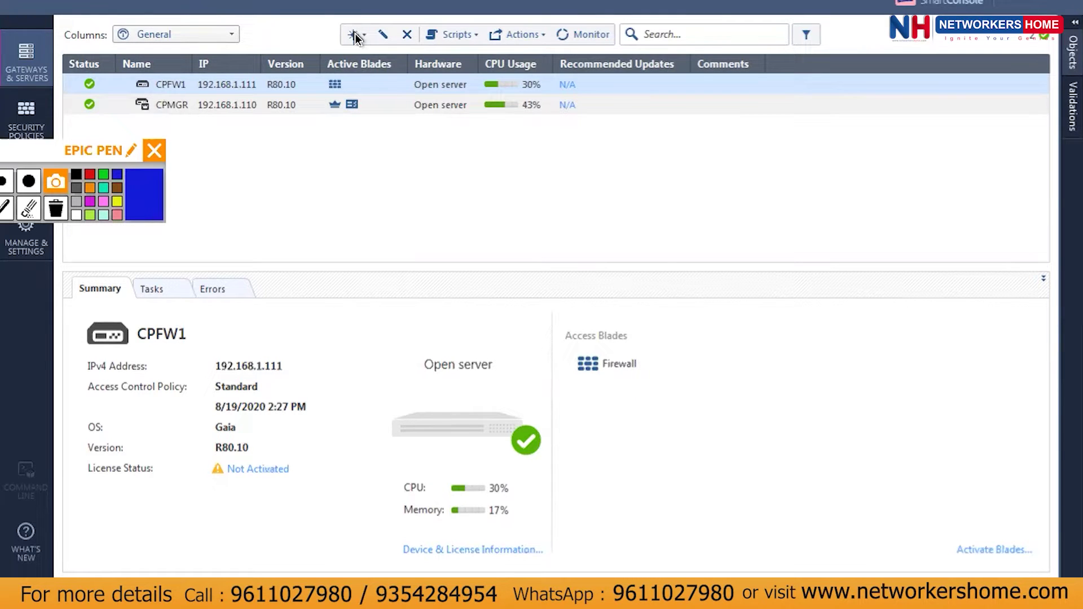
Close Epic Pen, end the magnified view, and relaunch Epic Pen from search.
drag(128, 154, 818, 205)
click(817, 205)
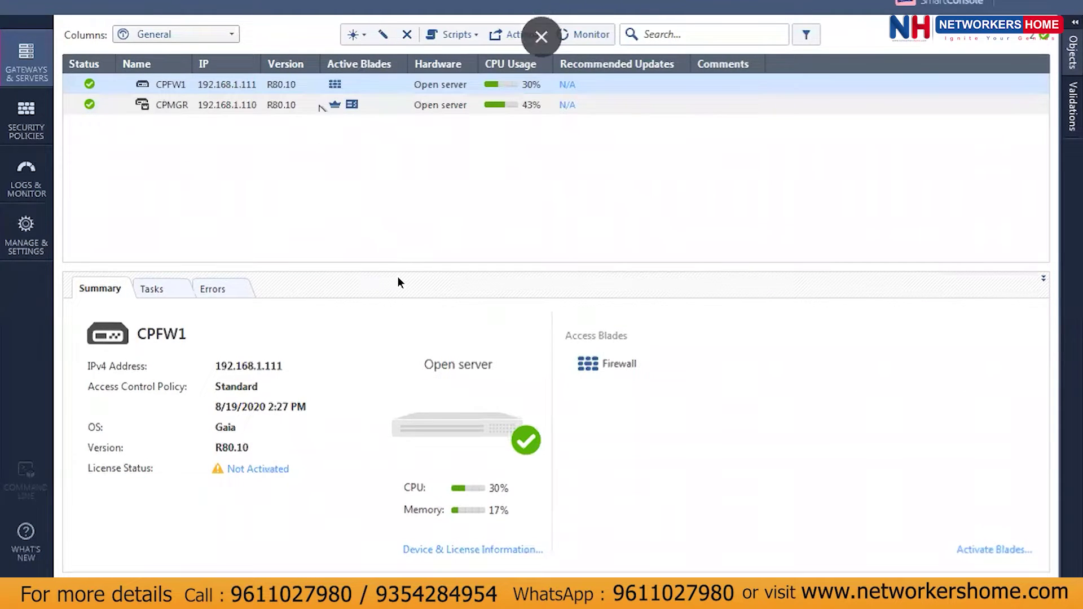
click(540, 37)
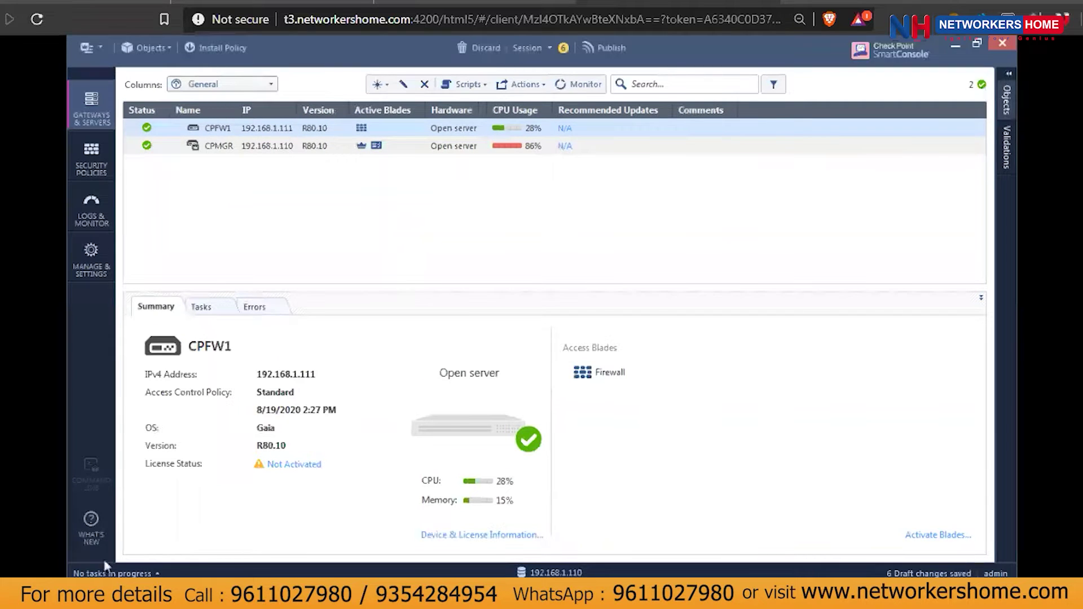
key(super)
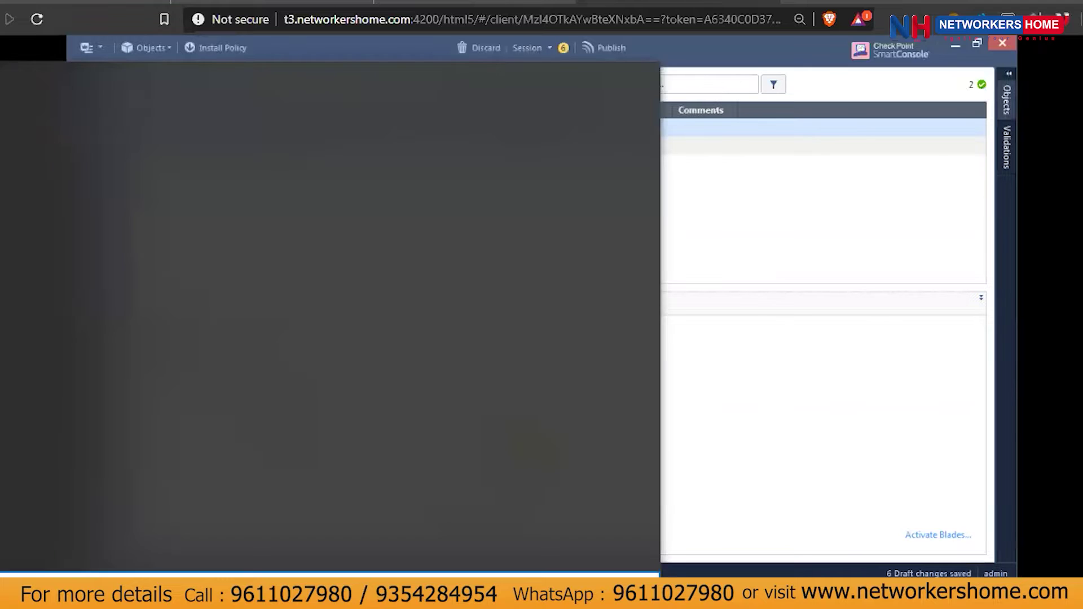
text(epi)
click(98, 156)
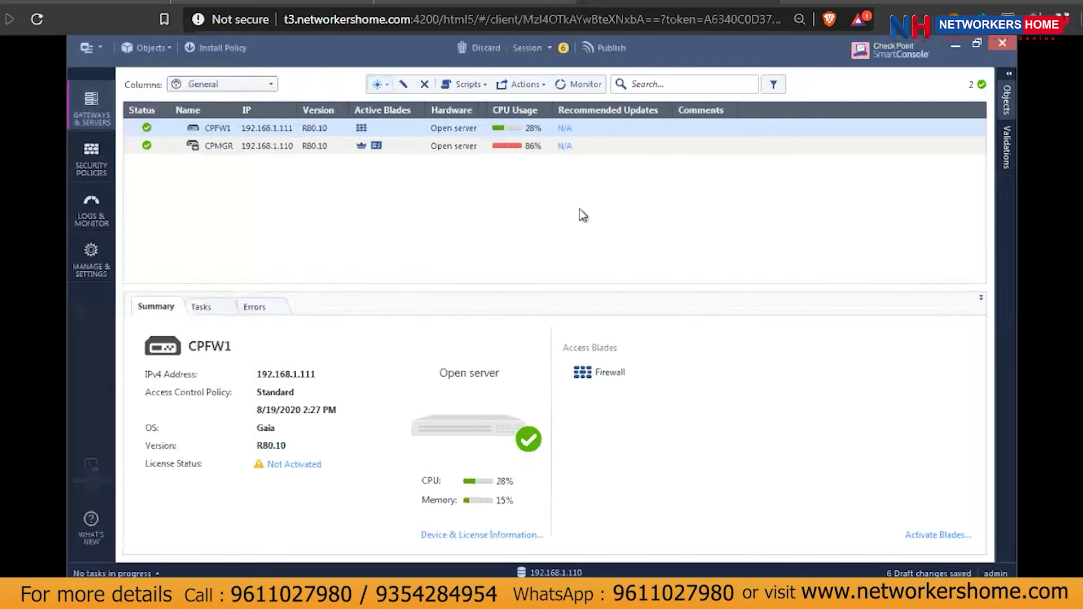
Make the browser full screen, restore the Epic Pen toolbar, and start a new Gateway.
key(alt+f)
click(1069, 340)
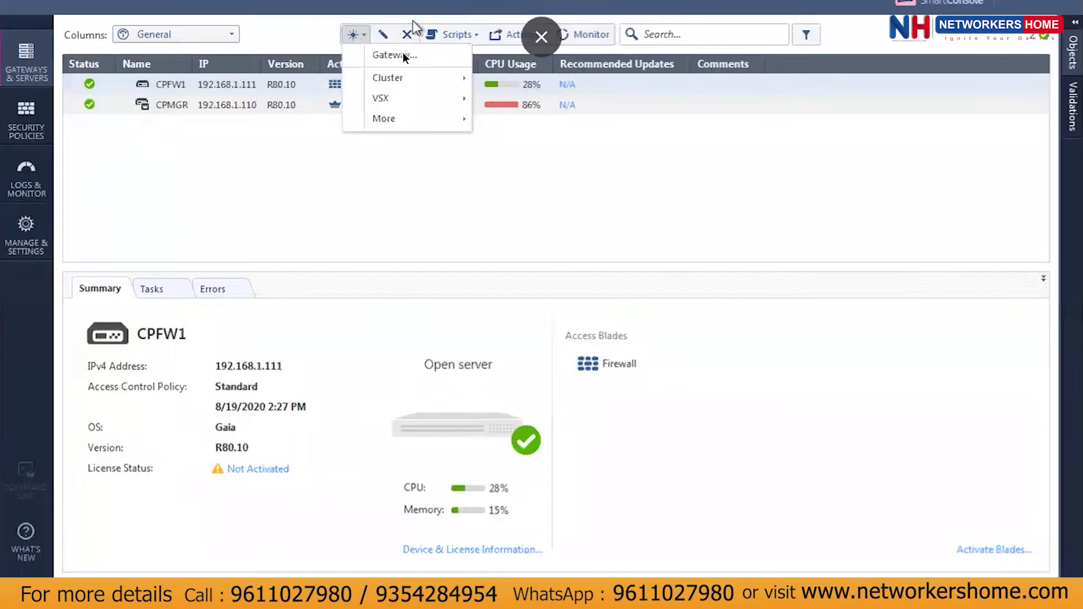
key(ctrl+F1)
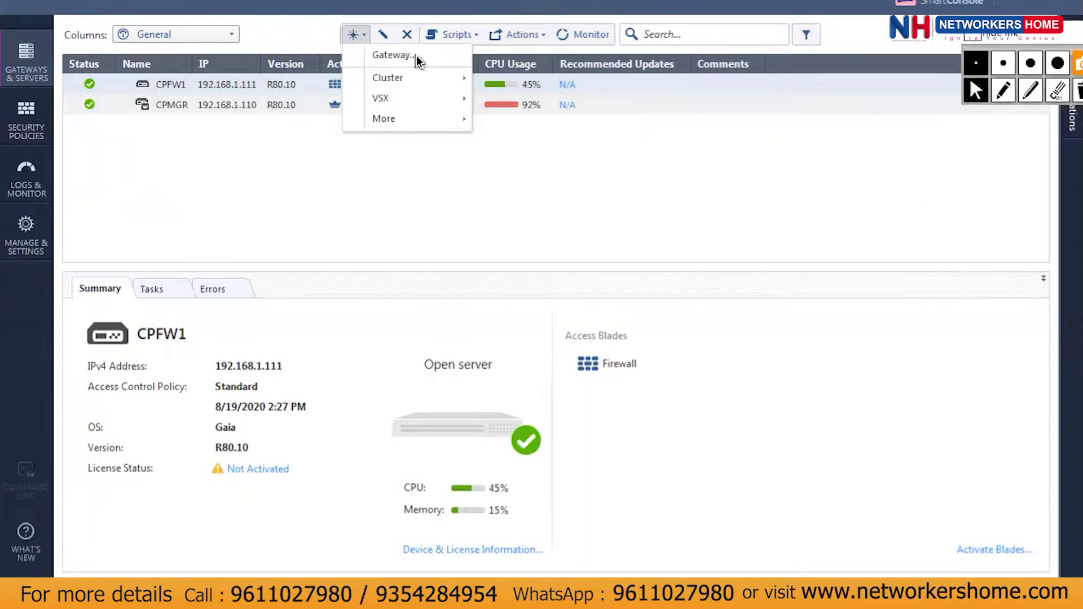
click(417, 56)
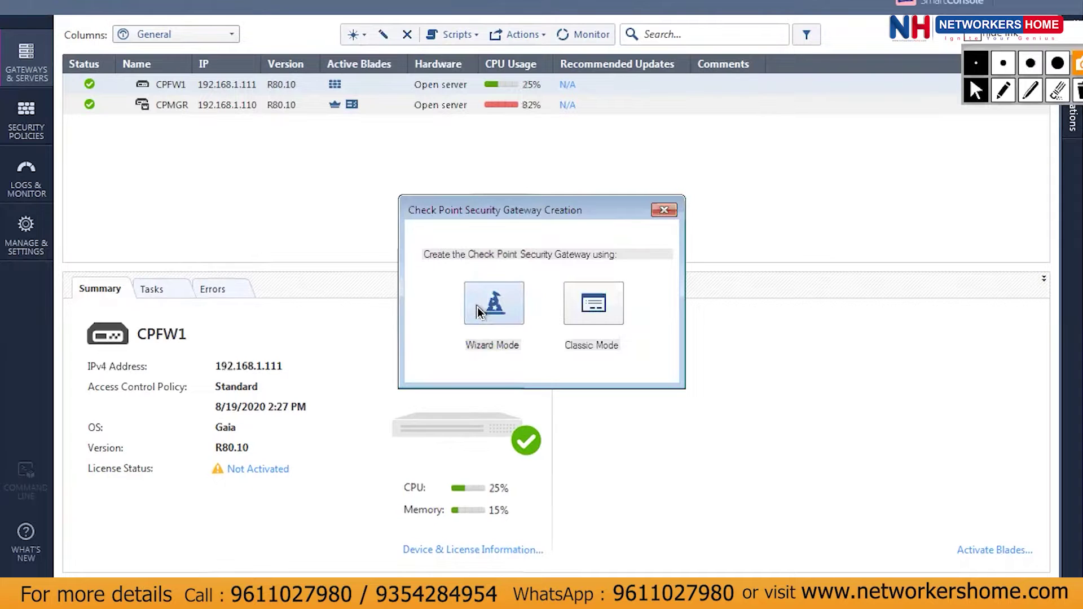
In Wizard Mode, name the gateway CPFW2, choose Open server, and enter IPv4 63.8.0.112.
click(478, 307)
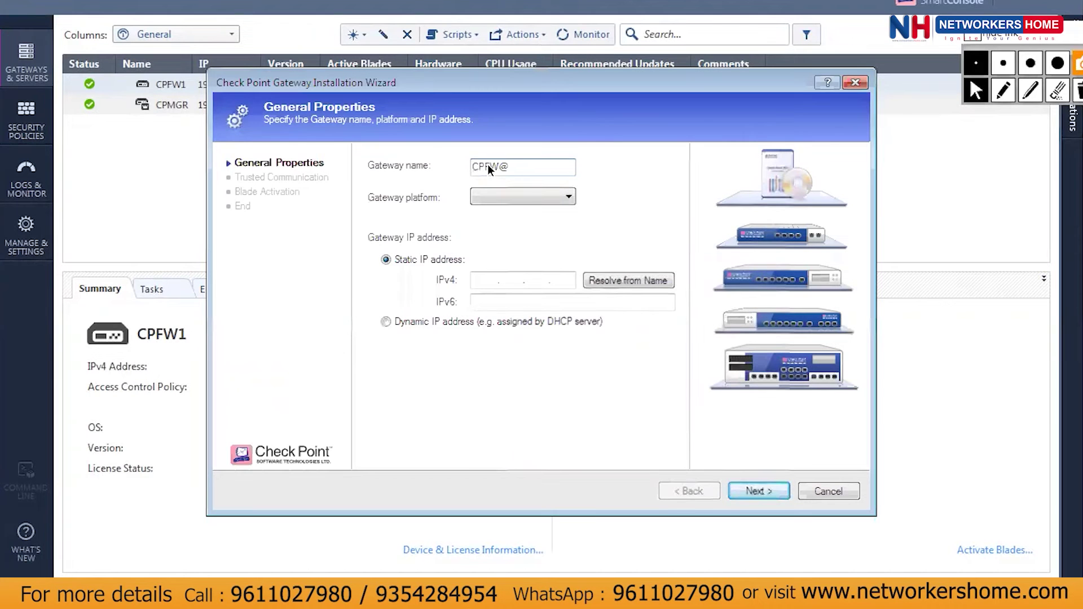
key(BackSpace)
text(2)
click(520, 202)
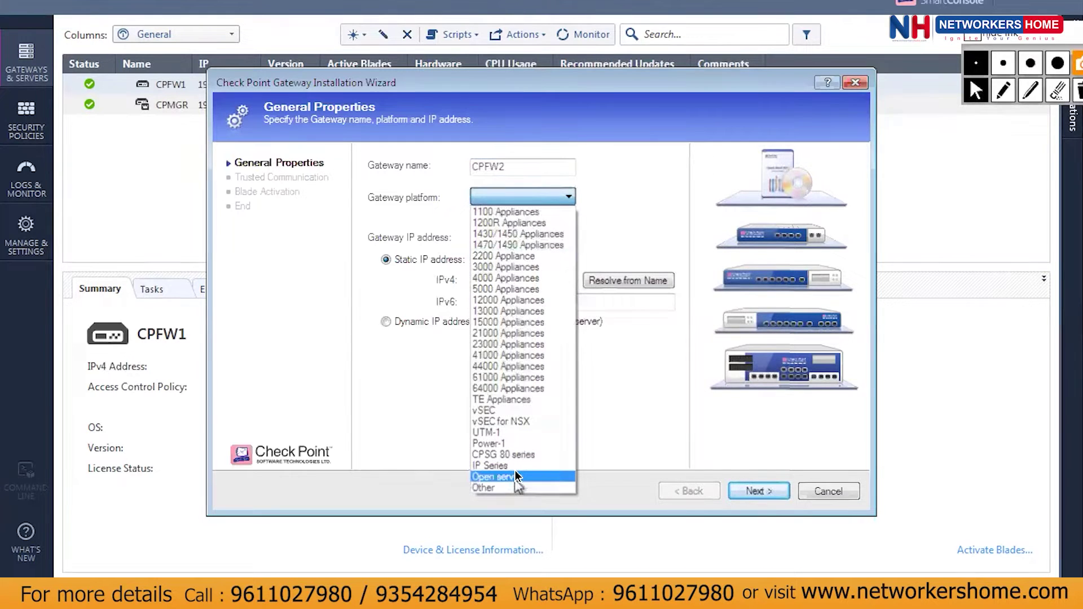
click(514, 476)
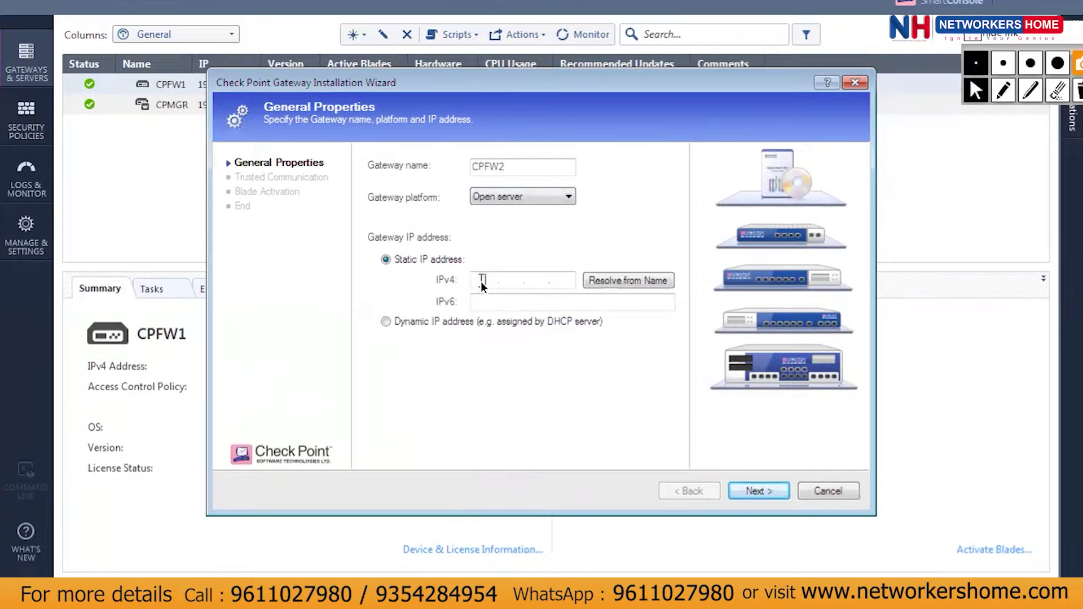
text(63.8.0.112)
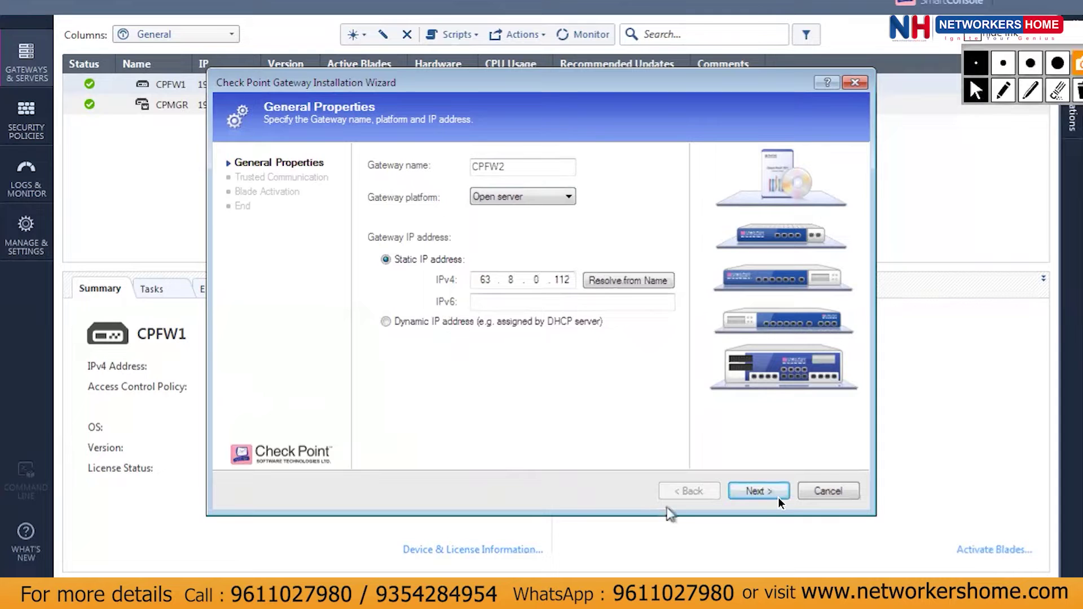
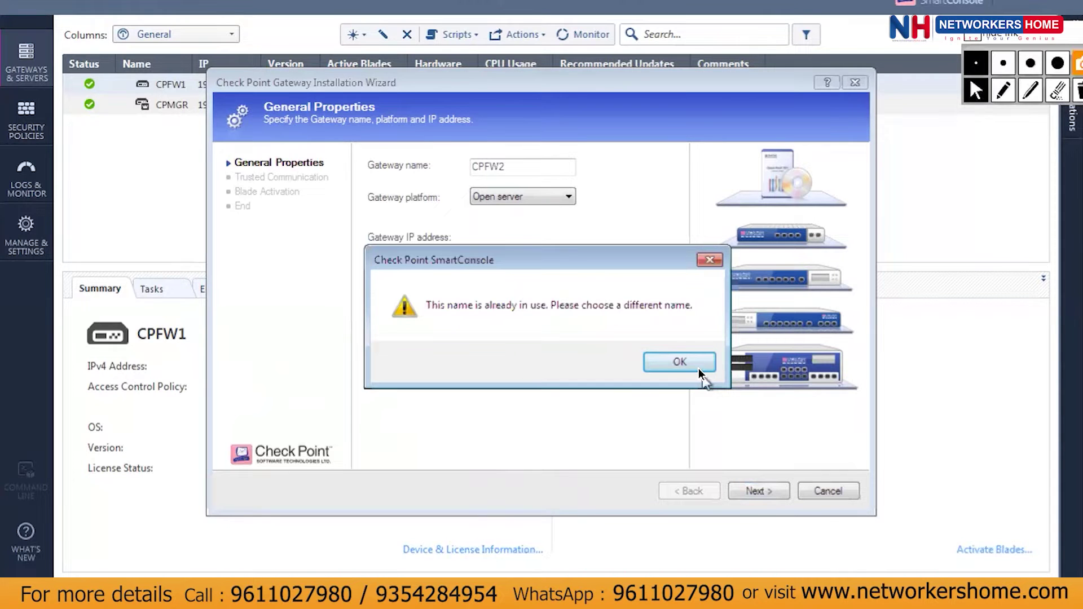
Dismiss the name warning, change the gateway name from CPFW2 to CPFW-02, and continue.
click(679, 362)
click(563, 171)
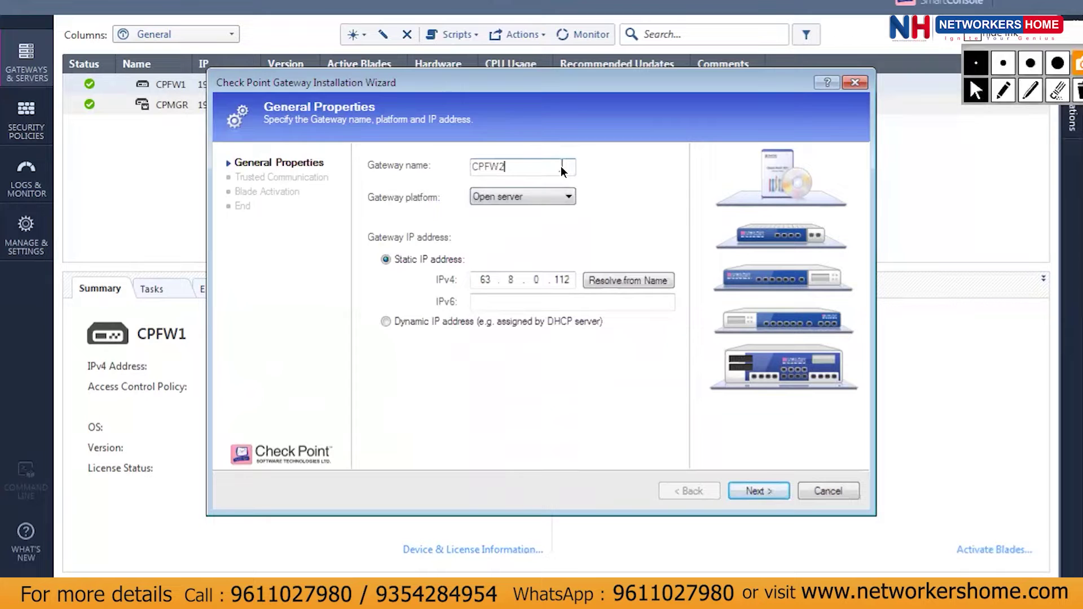
key(BackSpace)
text(-02)
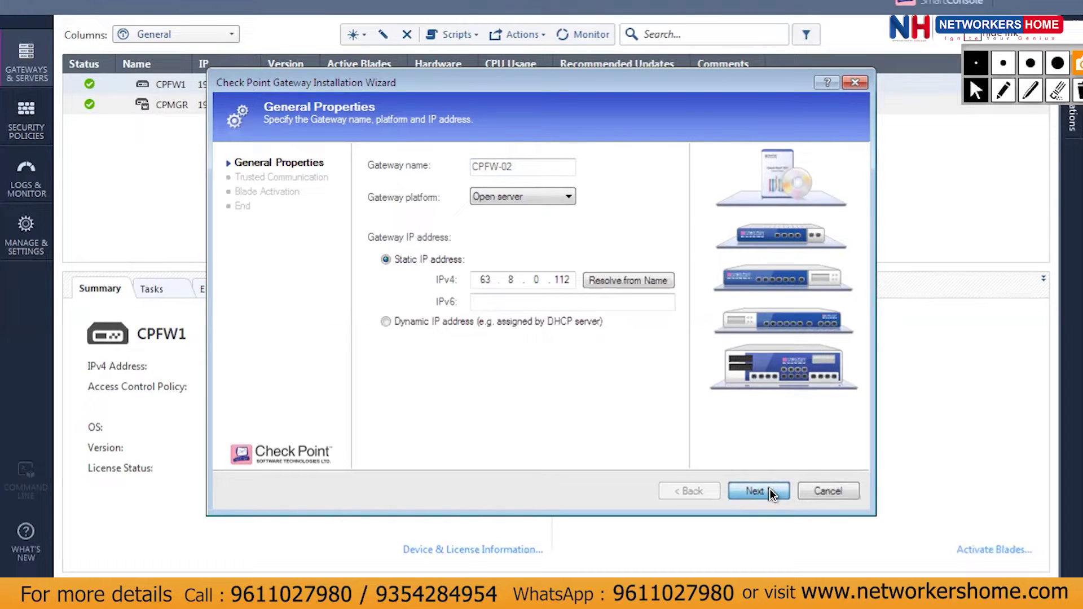
click(769, 488)
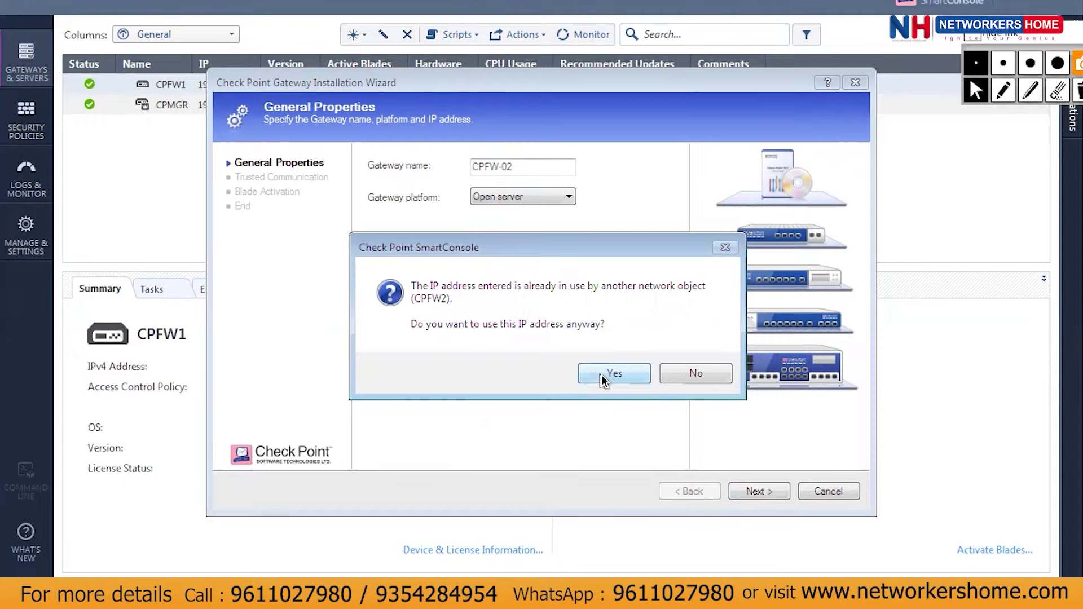
Accept the shared IP and try SIC with a one-time password, then cancel after it fails.
click(602, 374)
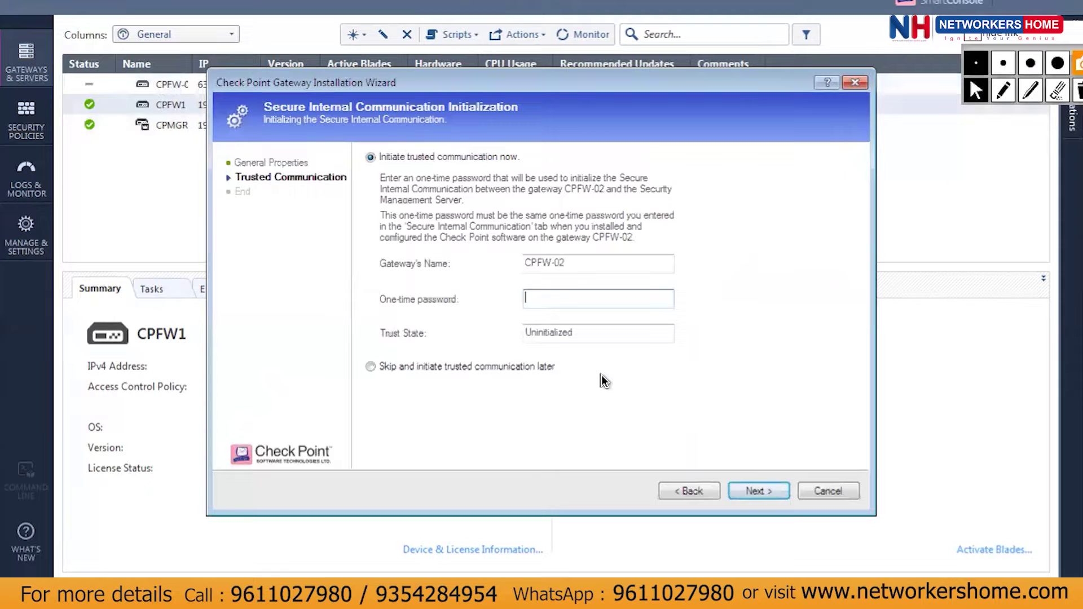
click(759, 499)
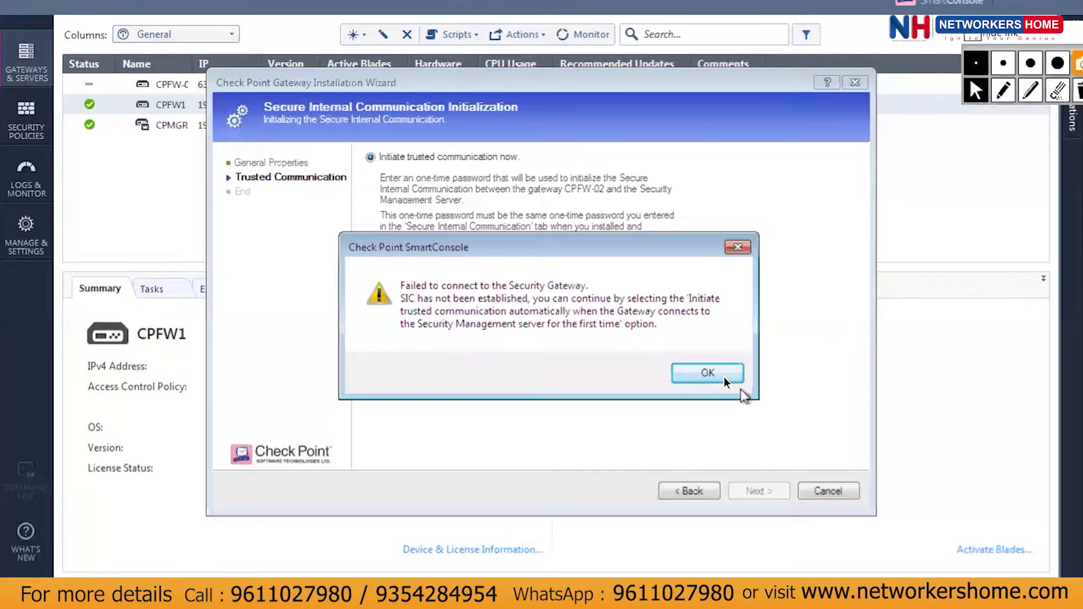
click(707, 373)
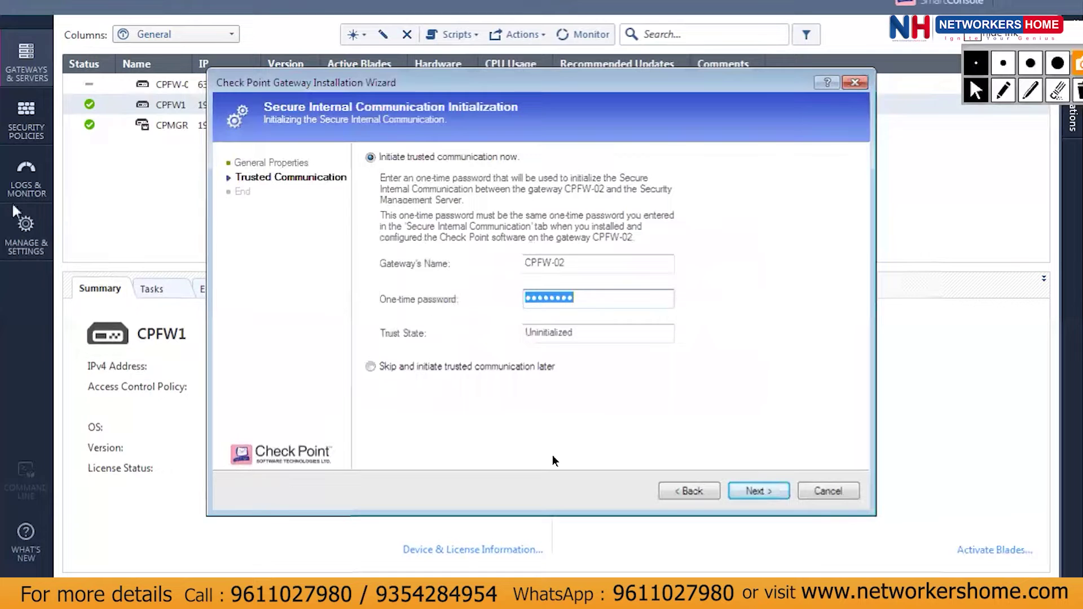
click(822, 492)
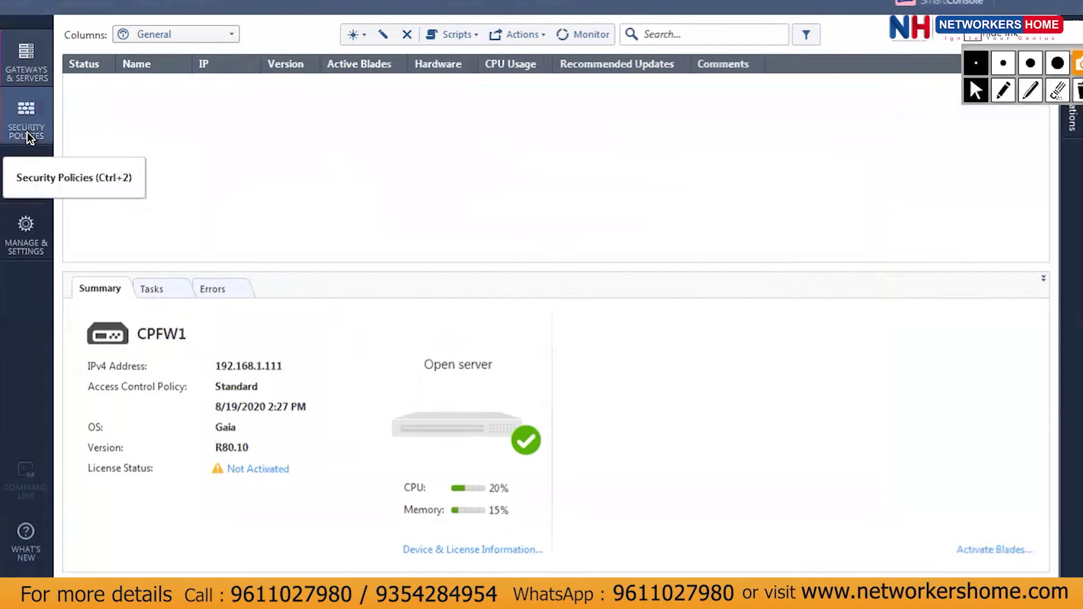
Open the Standard Access Control policy and review the Cleanup rule's History and Summary details.
click(27, 132)
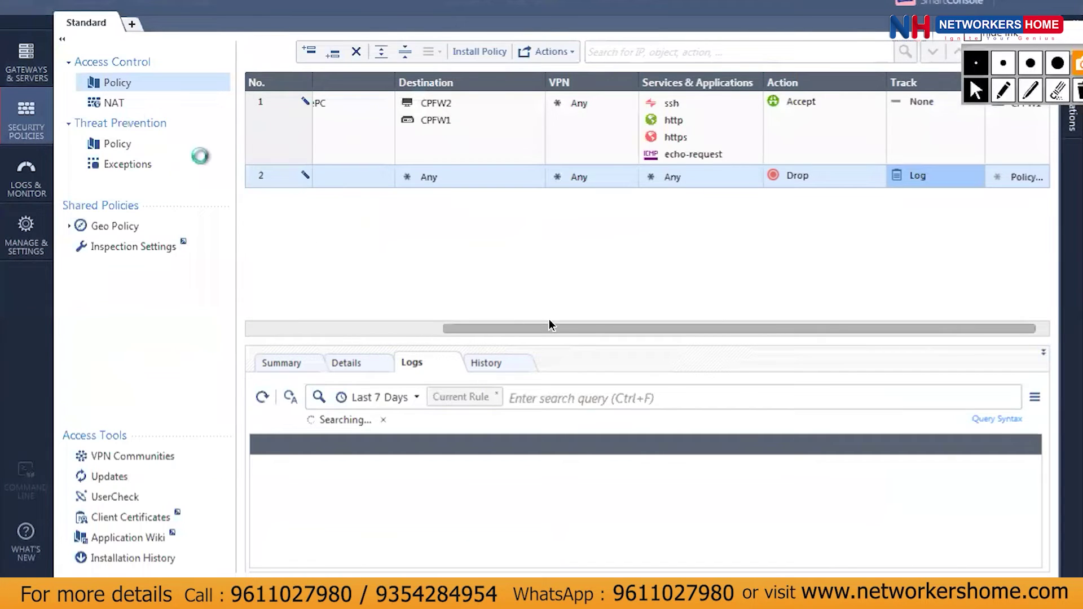
click(564, 330)
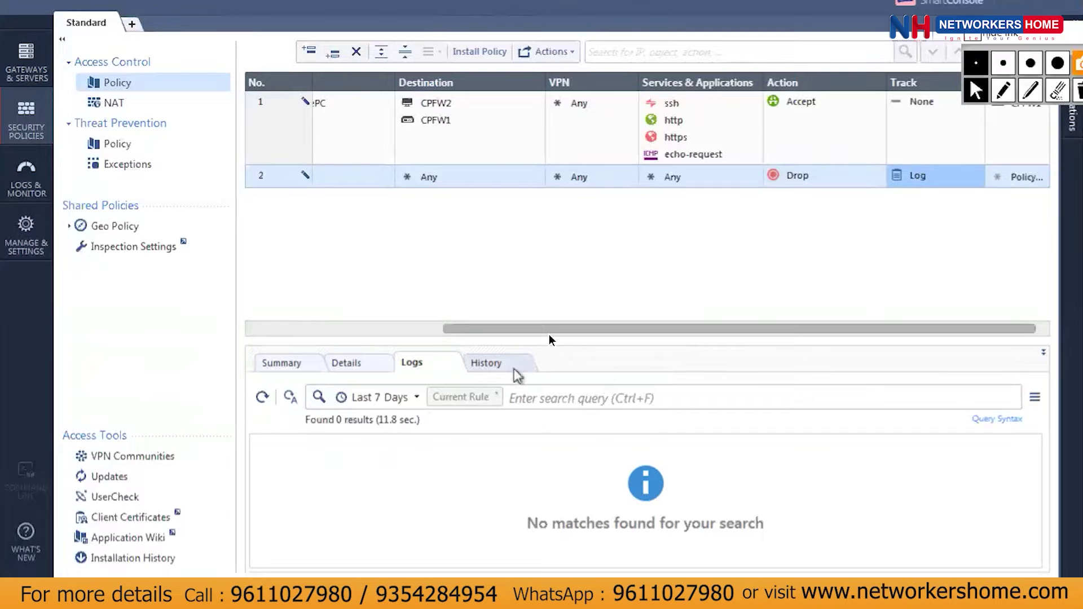
drag(547, 332, 338, 362)
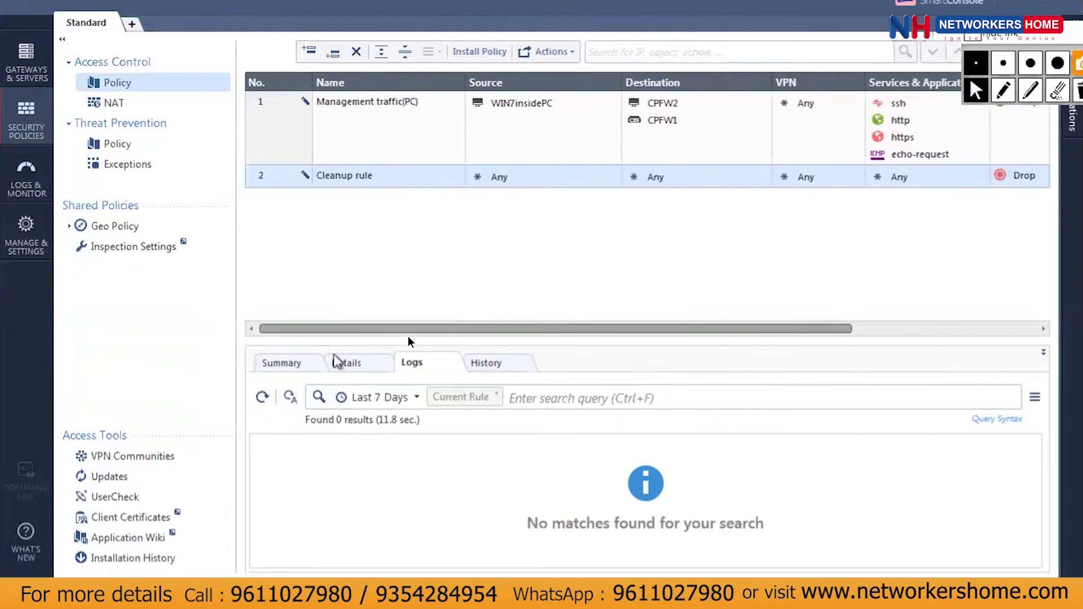
click(480, 368)
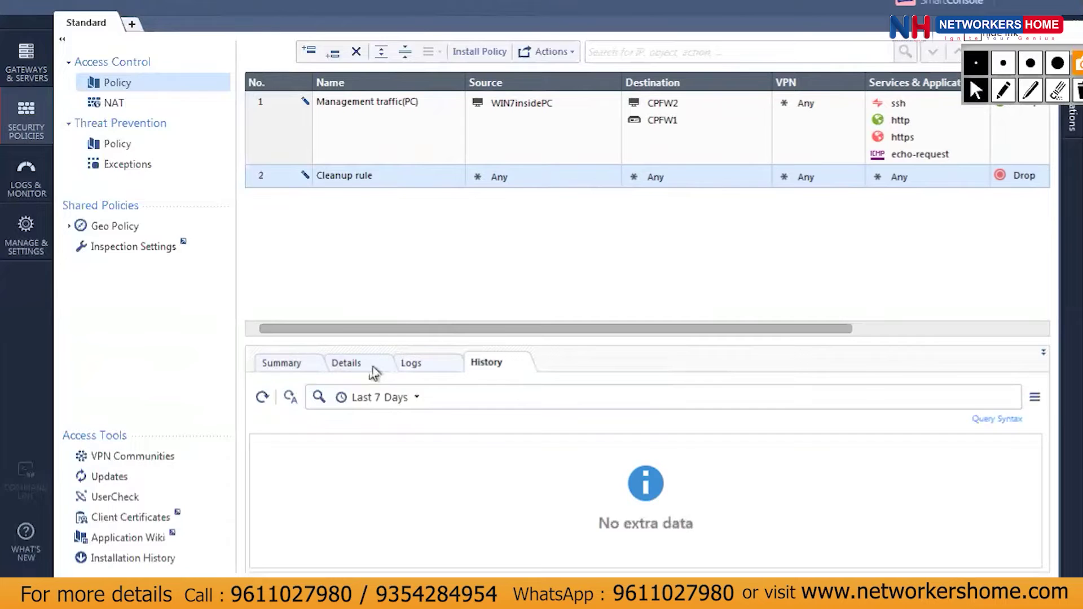
click(282, 362)
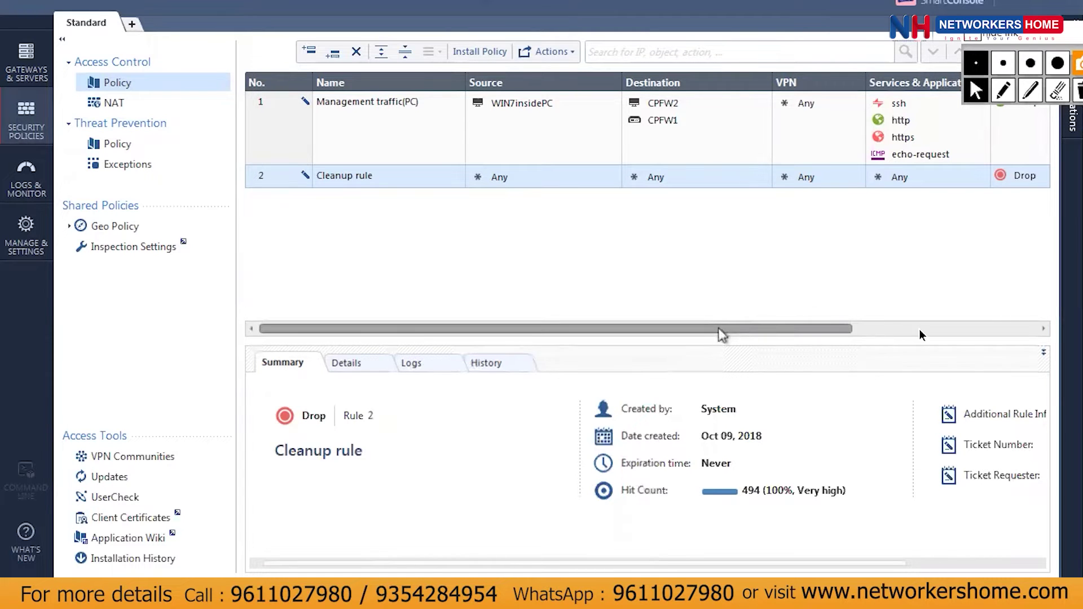
drag(722, 335, 923, 335)
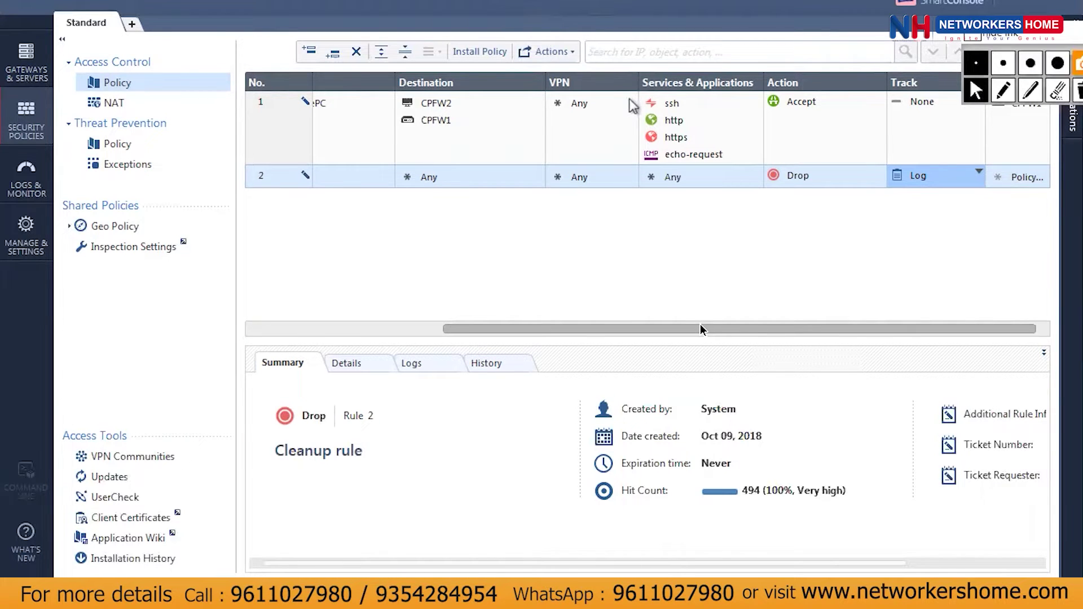
drag(701, 329, 225, 310)
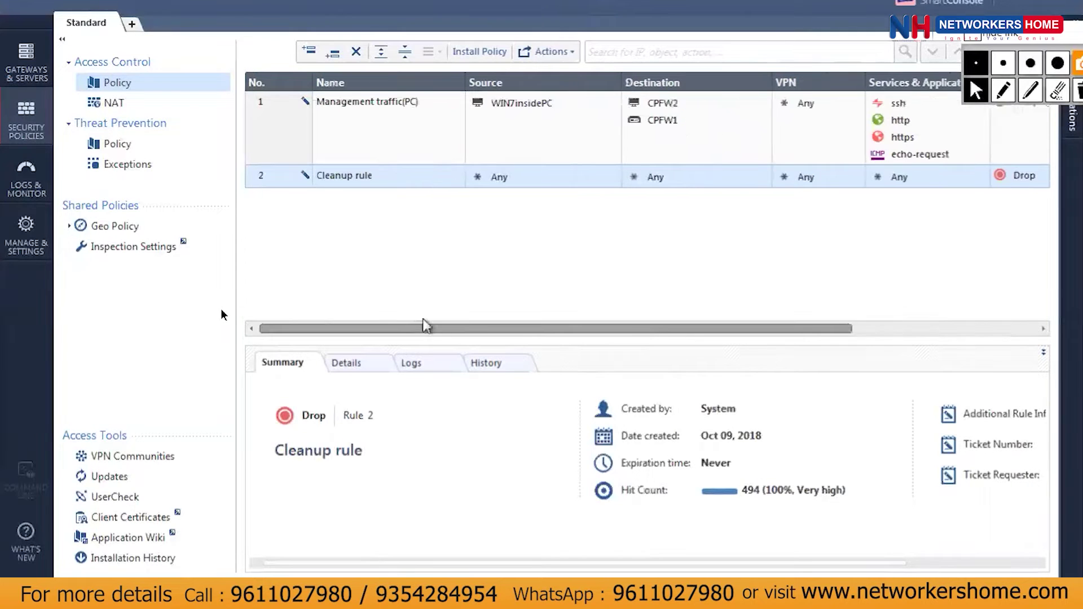
Insert a new rule named MGNR above the Cleanup rule.
right_click(284, 173)
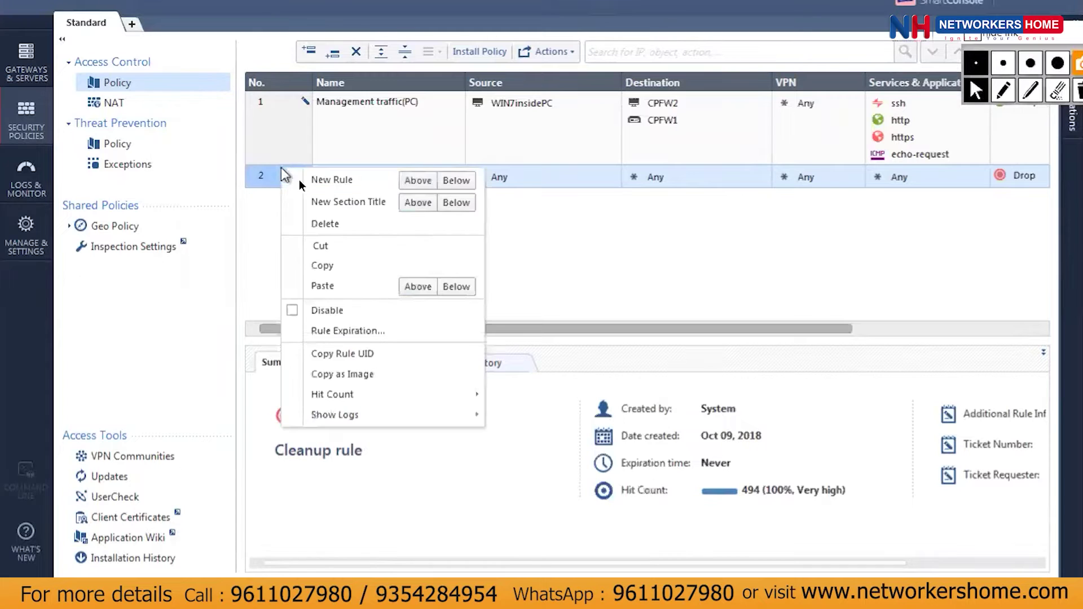
click(412, 181)
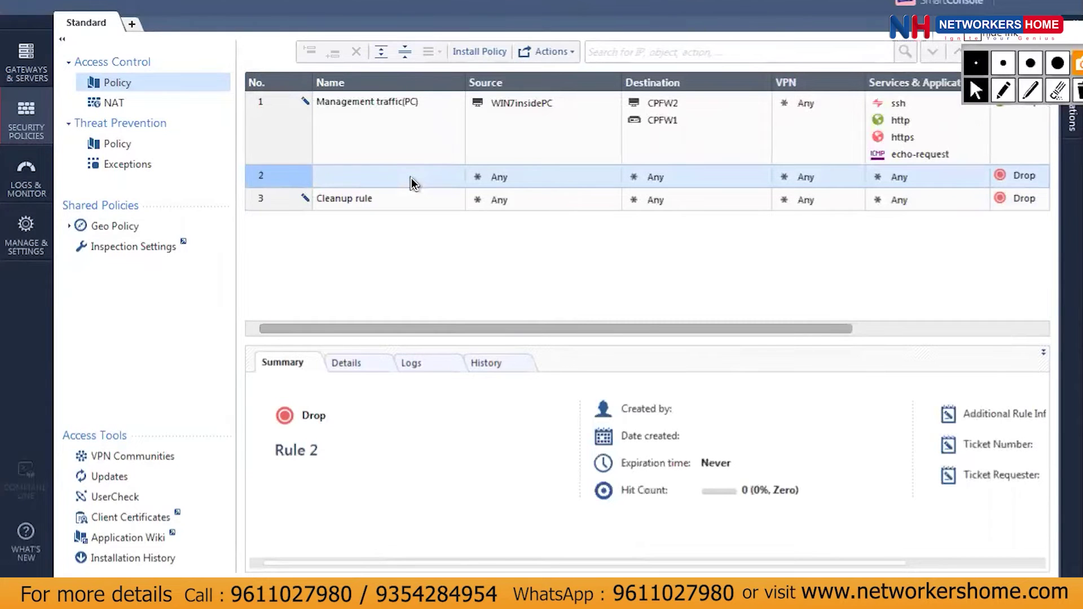
click(376, 181)
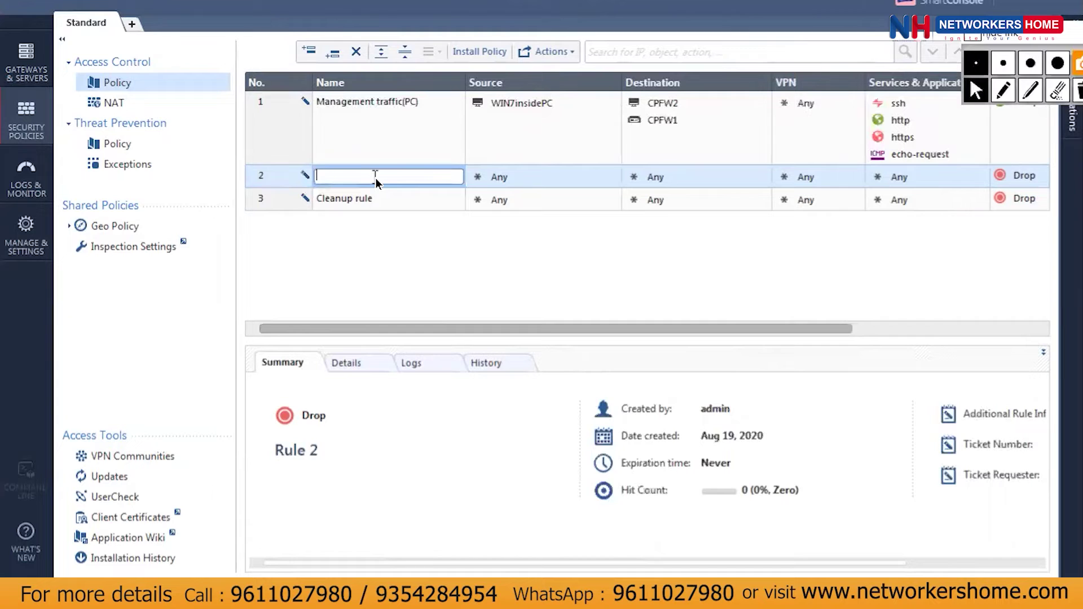
text(M)
text(GNR)
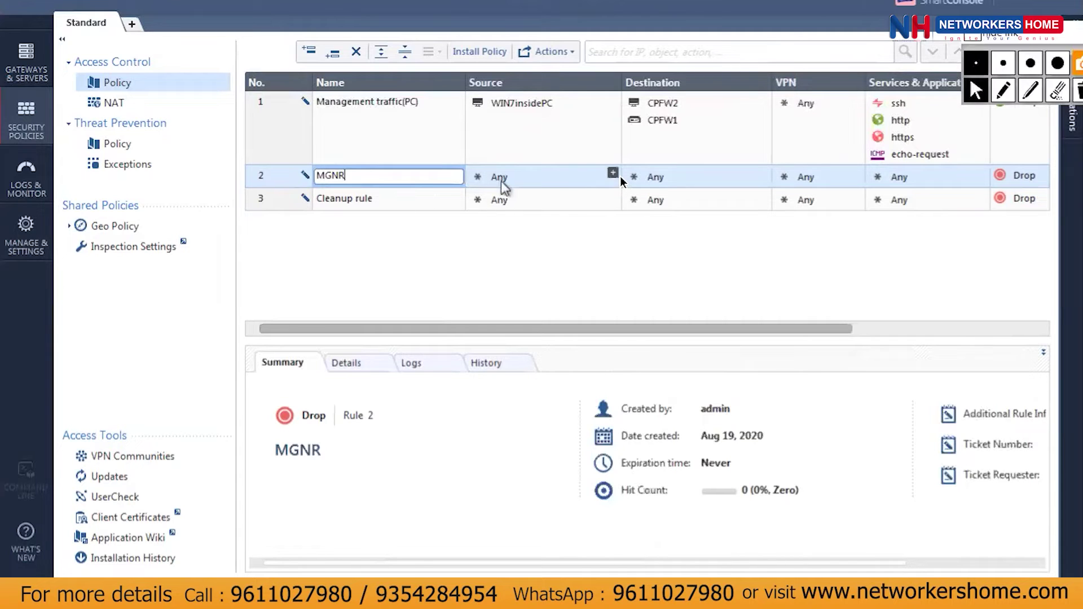
click(615, 173)
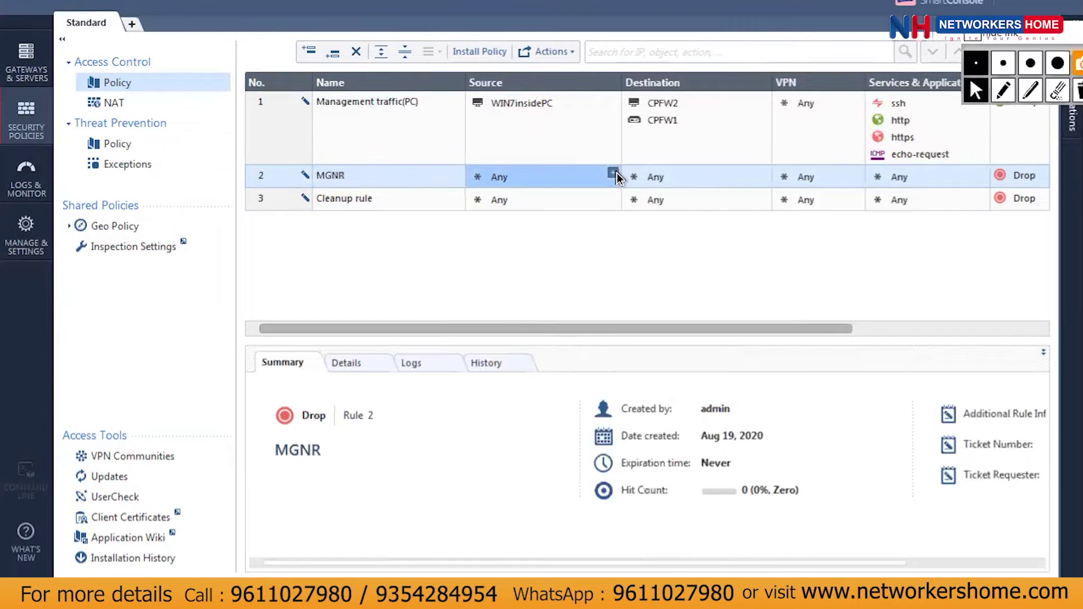
Set rule MGNR's source to CPMGR and its destinations to CPFW1 and CPFW2.
click(614, 173)
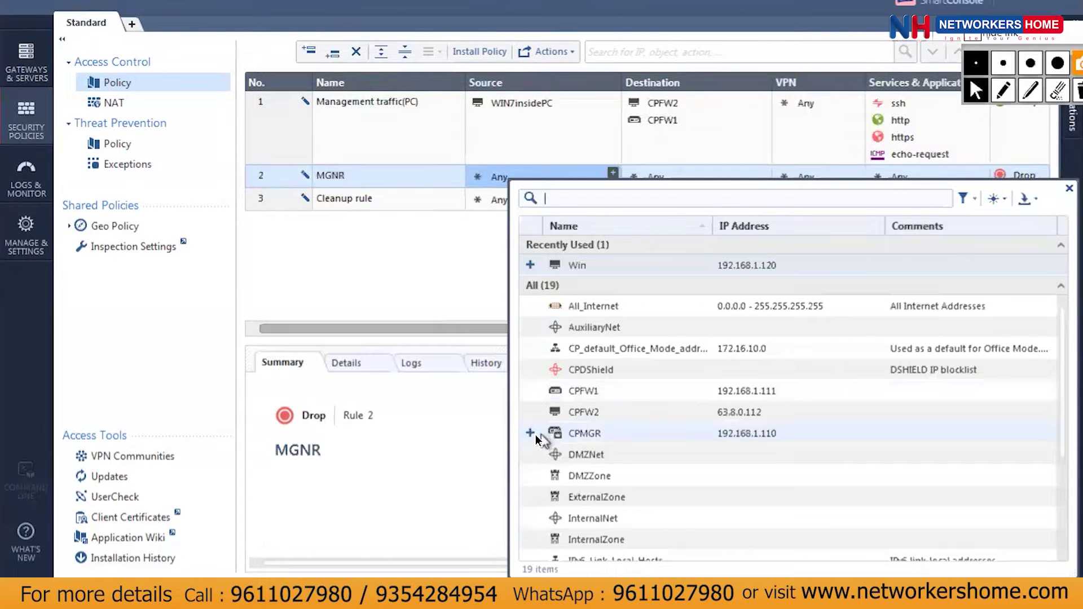
click(531, 434)
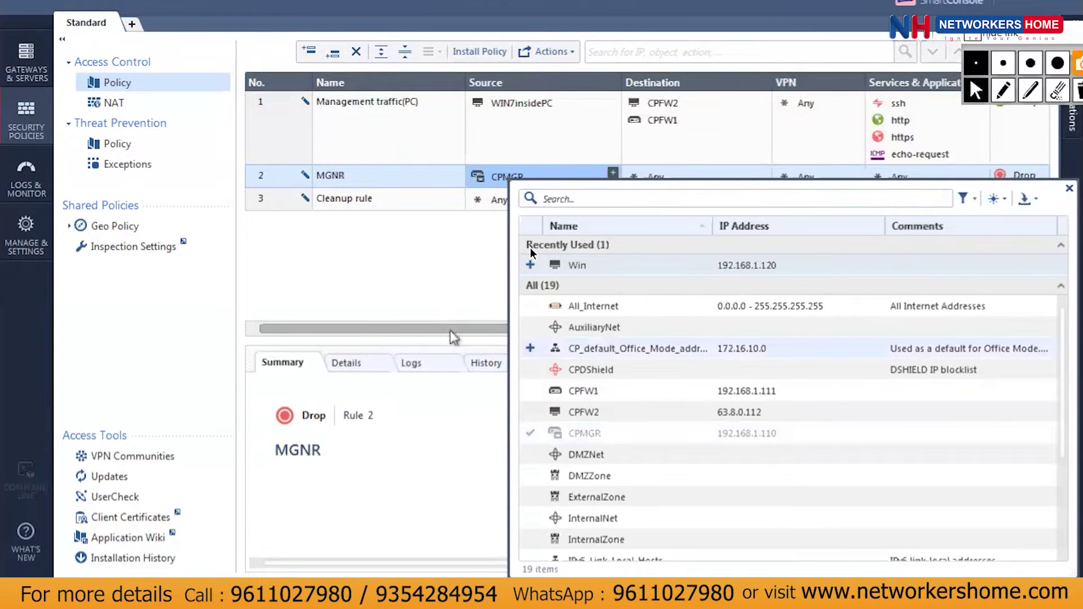
key(Escape)
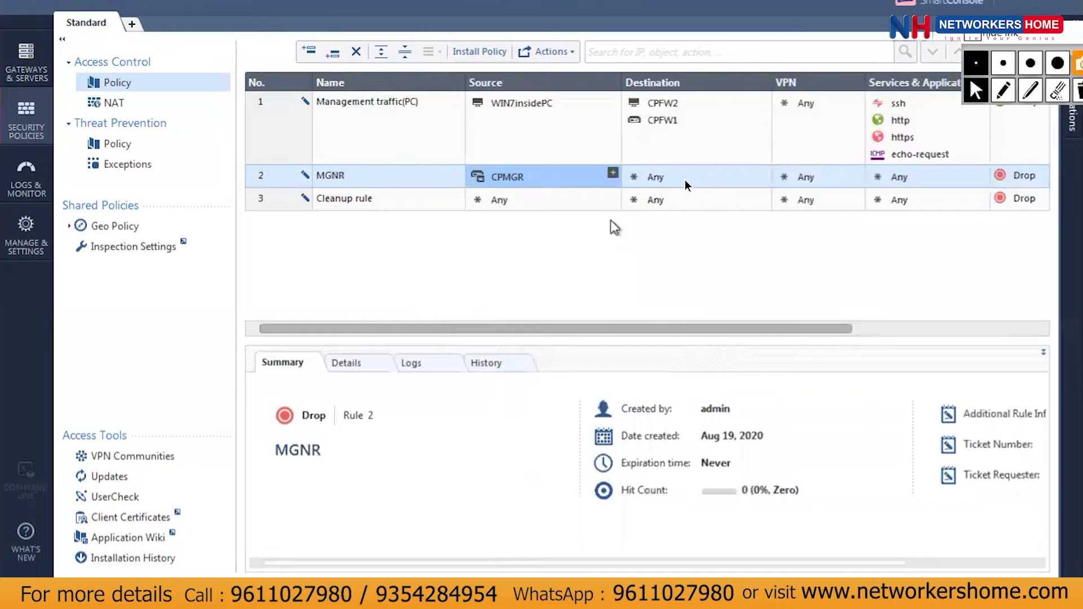
click(764, 175)
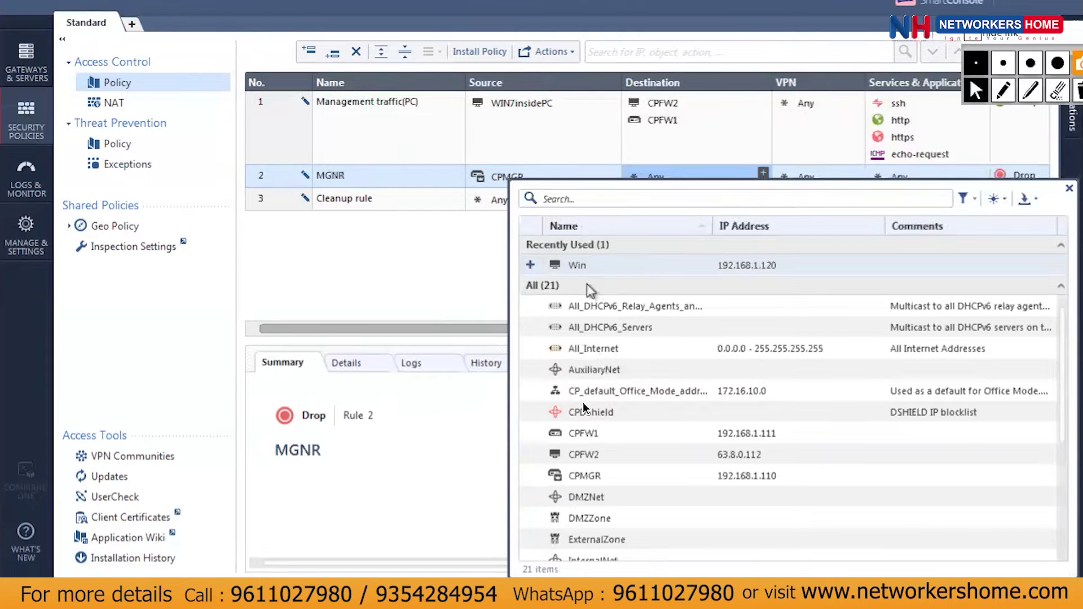
click(531, 434)
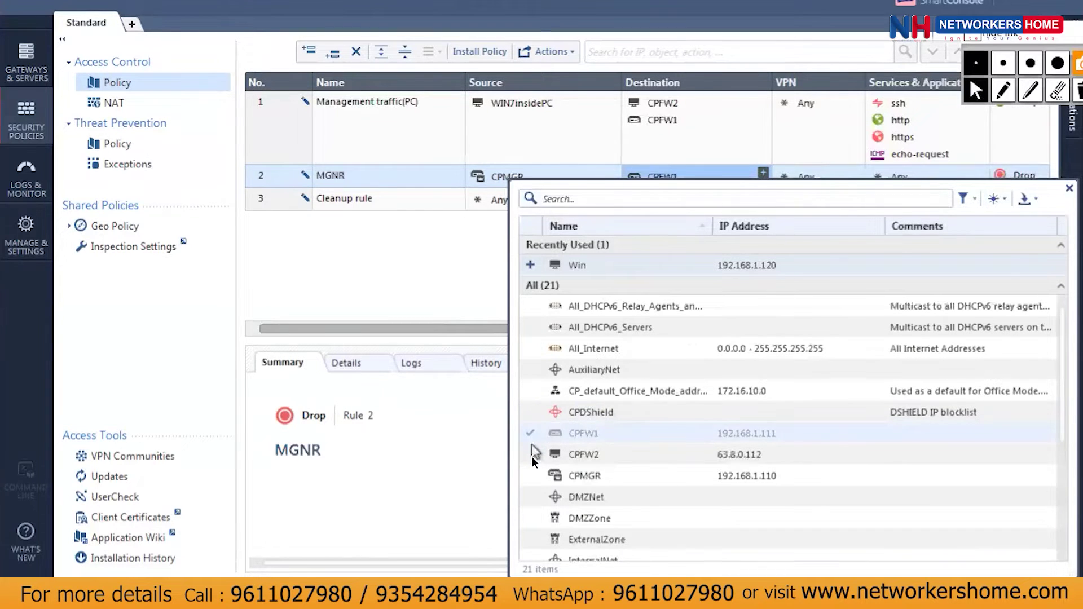
click(530, 455)
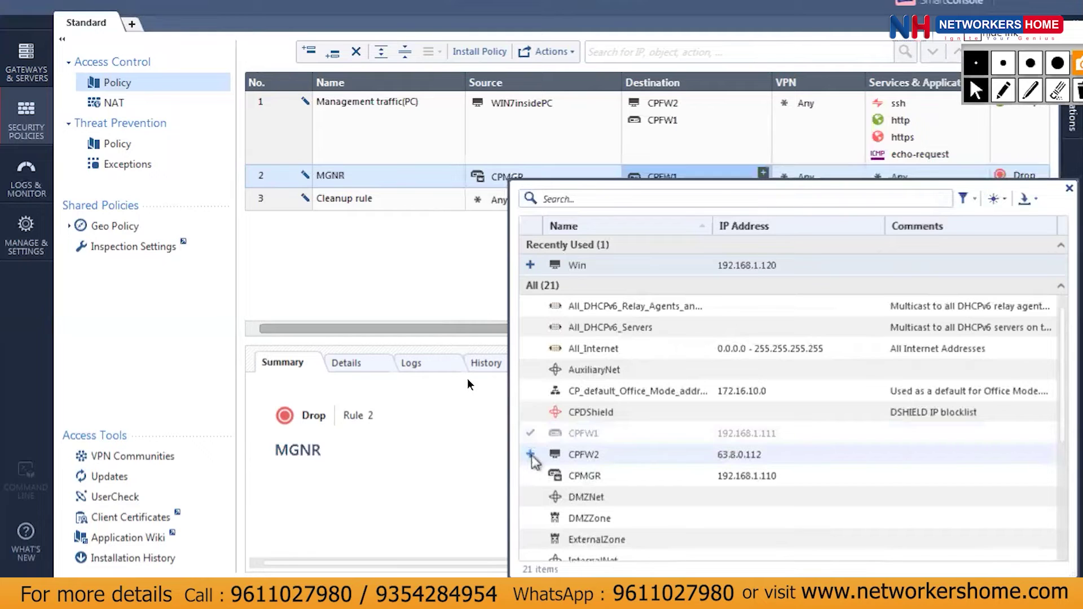
click(498, 328)
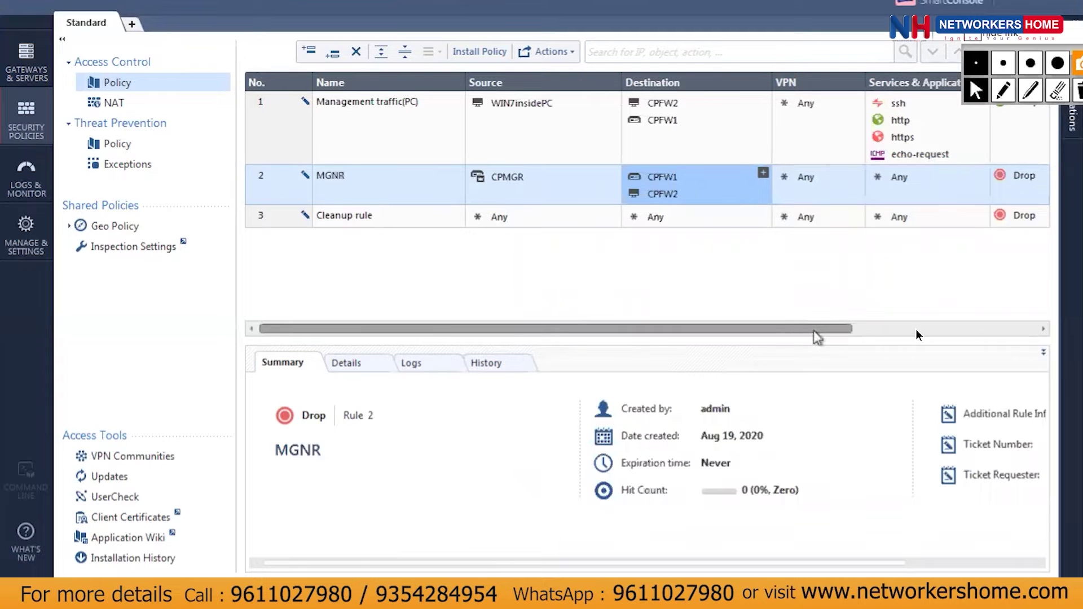
drag(816, 337, 918, 334)
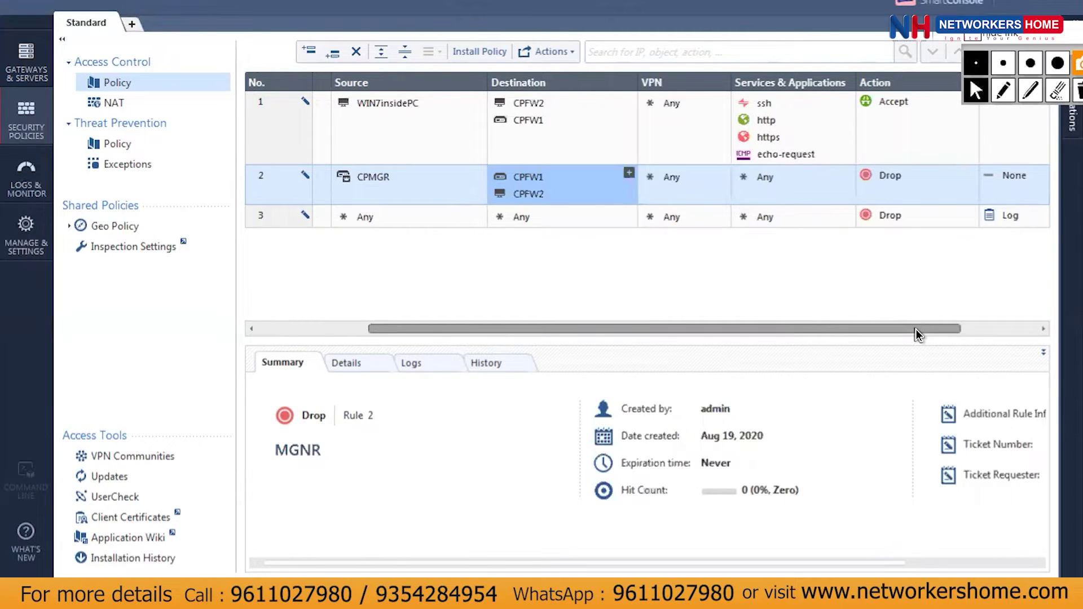
Change rule 2 MGNR's action from Drop to Accept.
click(911, 190)
click(910, 188)
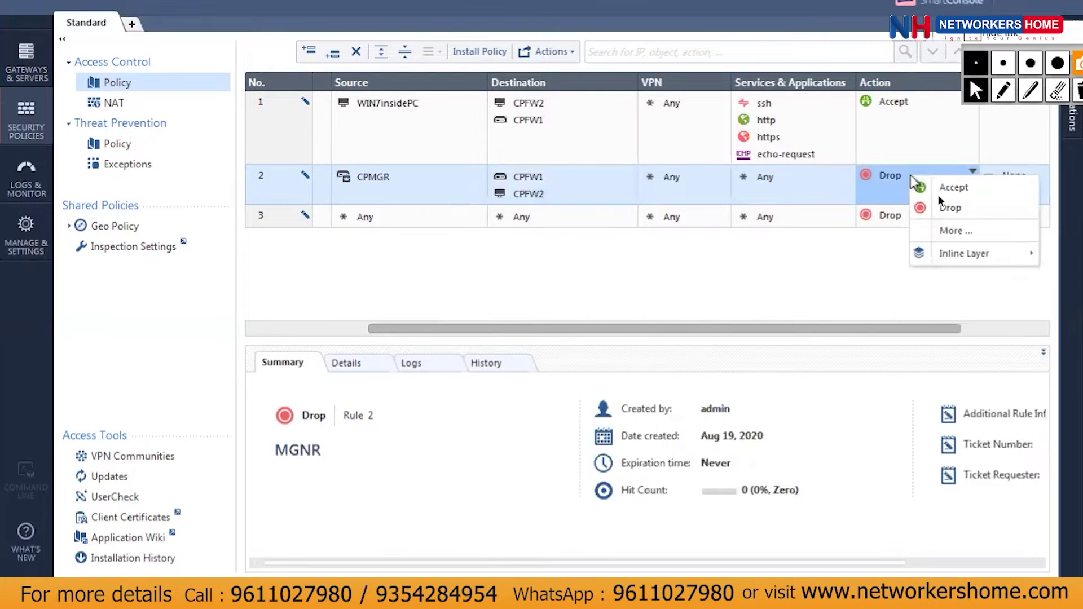
click(948, 191)
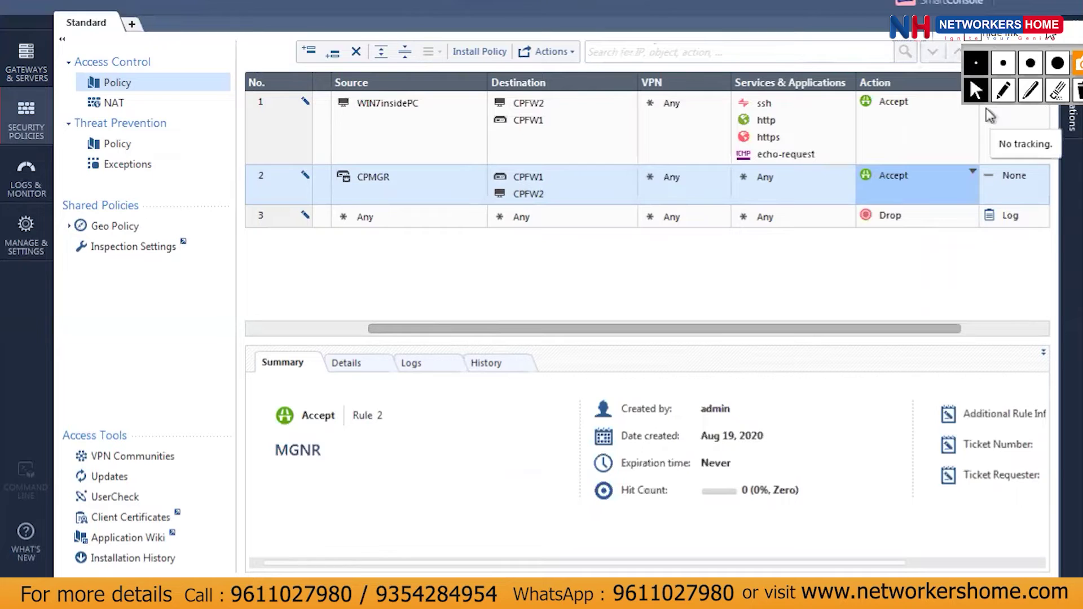
mouse_move(1038, 35)
mouse_down()
mouse_move(669, 14)
mouse_move(966, 118)
mouse_up()
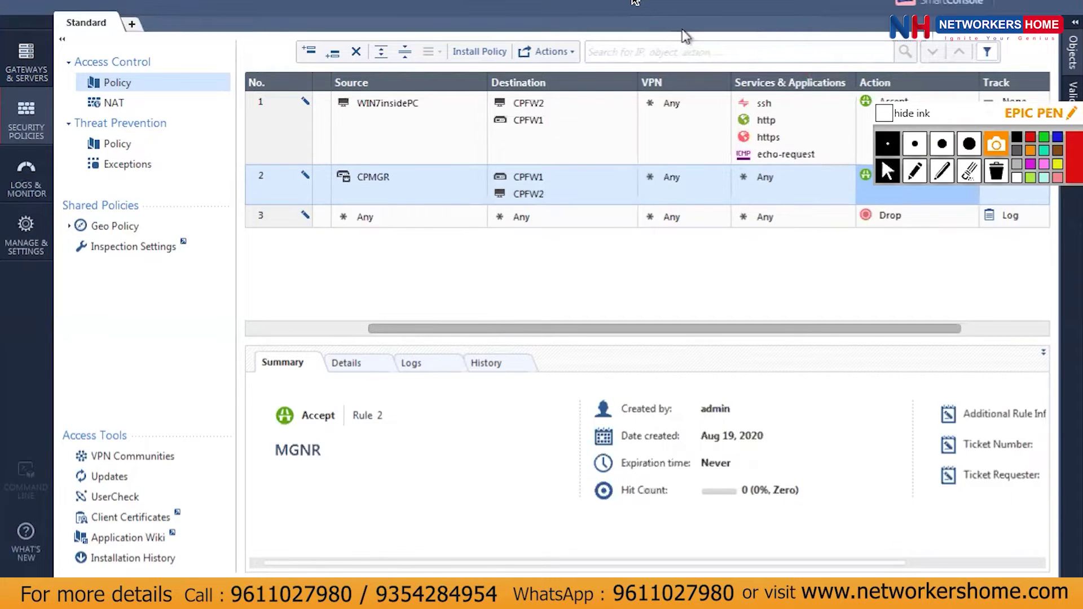
Publish the session's 16 draft changes.
click(564, 14)
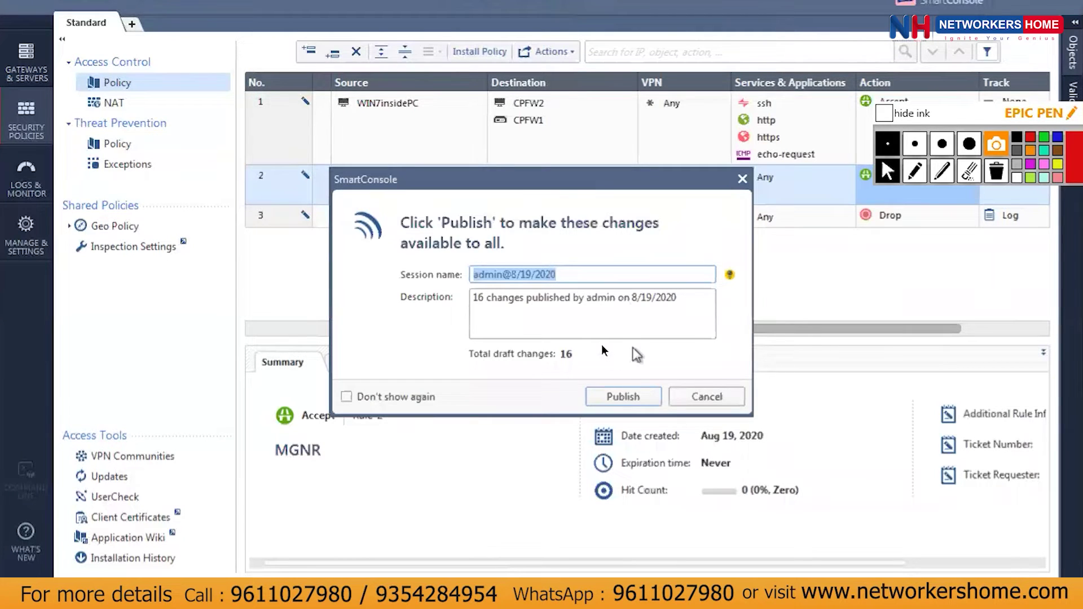
click(629, 397)
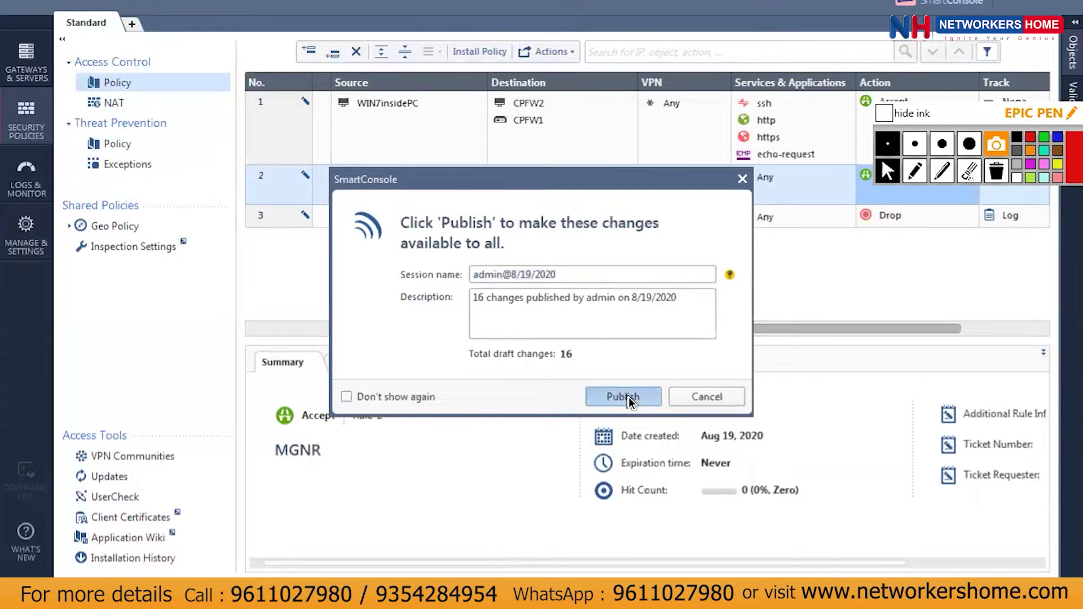
click(629, 397)
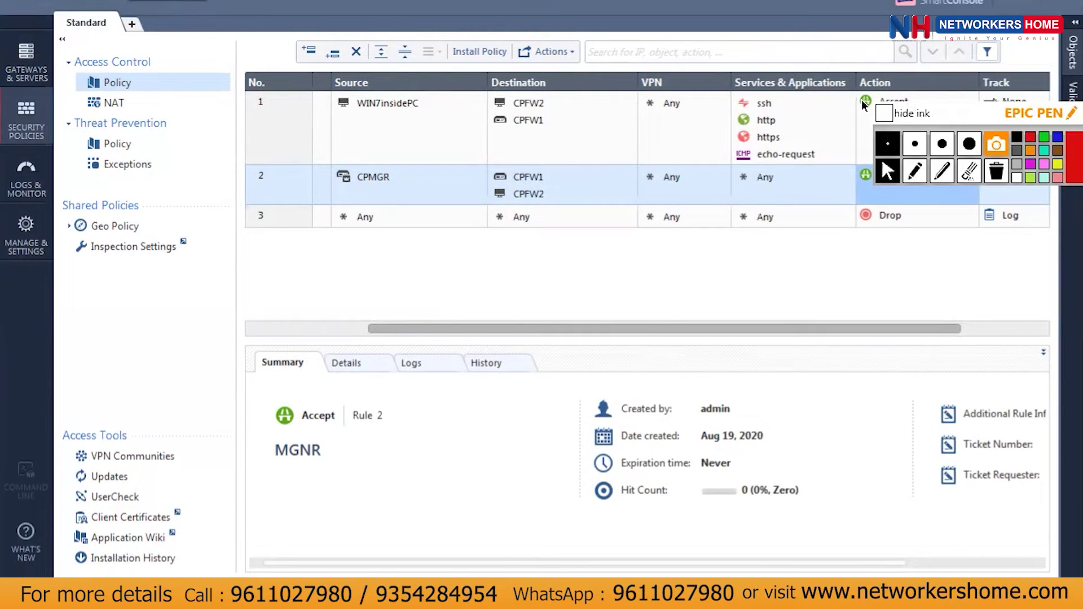
Install the Standard policy on CPFW1, then return to the Gateways & Servers list.
key(ctrl+shift+Return)
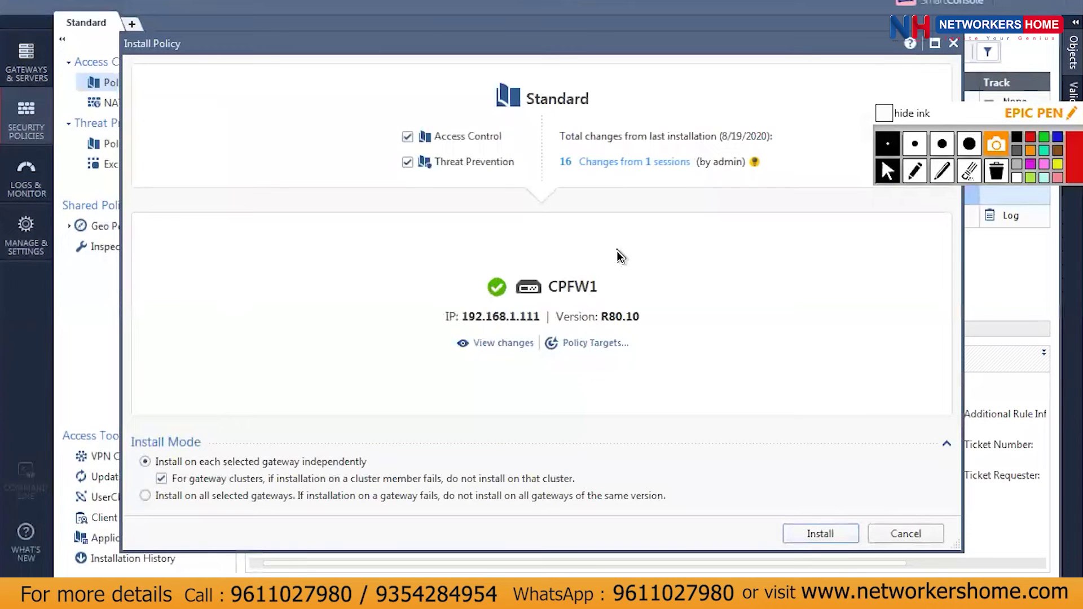
click(819, 538)
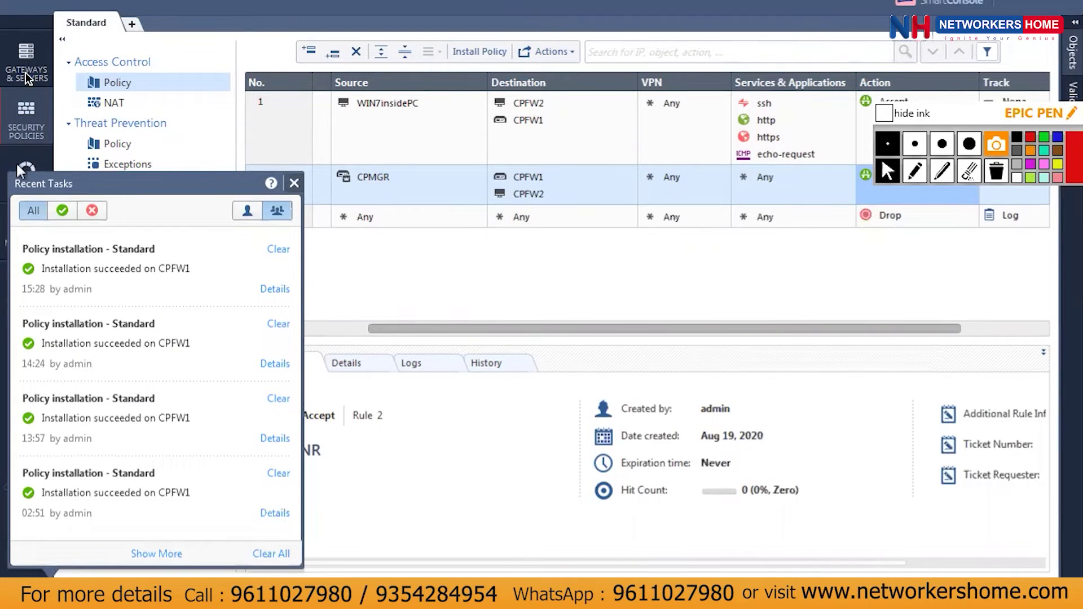
click(26, 74)
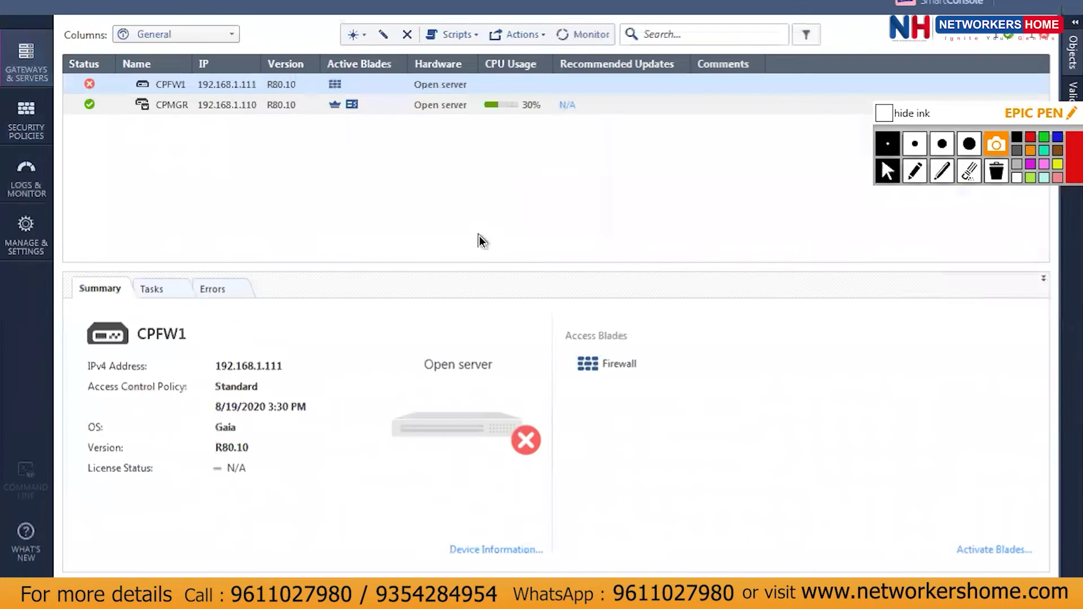
Start creating a new gateway object in Wizard Mode.
click(364, 34)
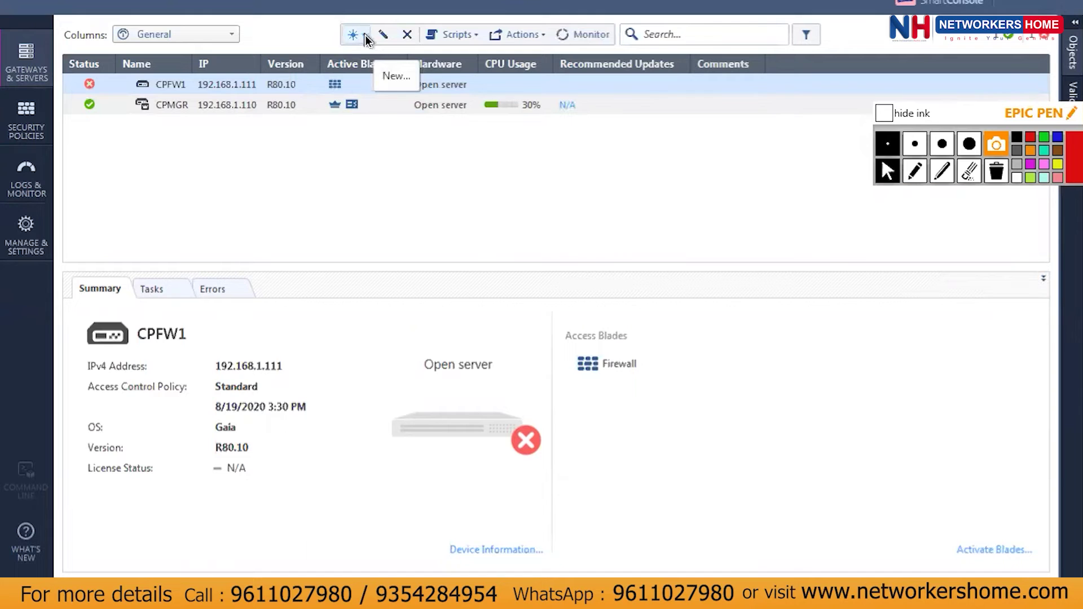
click(364, 36)
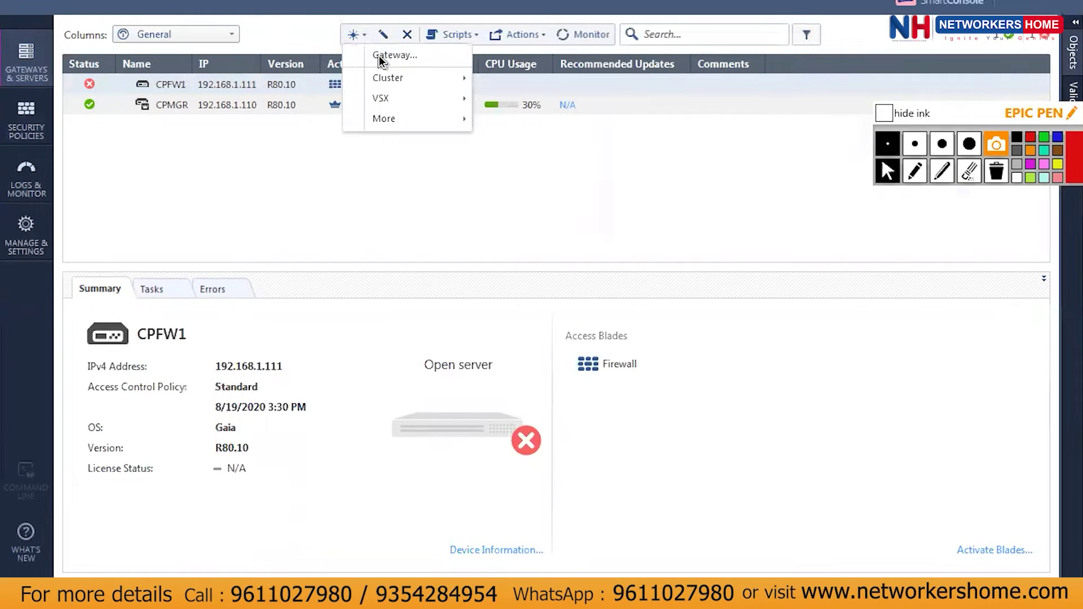
click(380, 59)
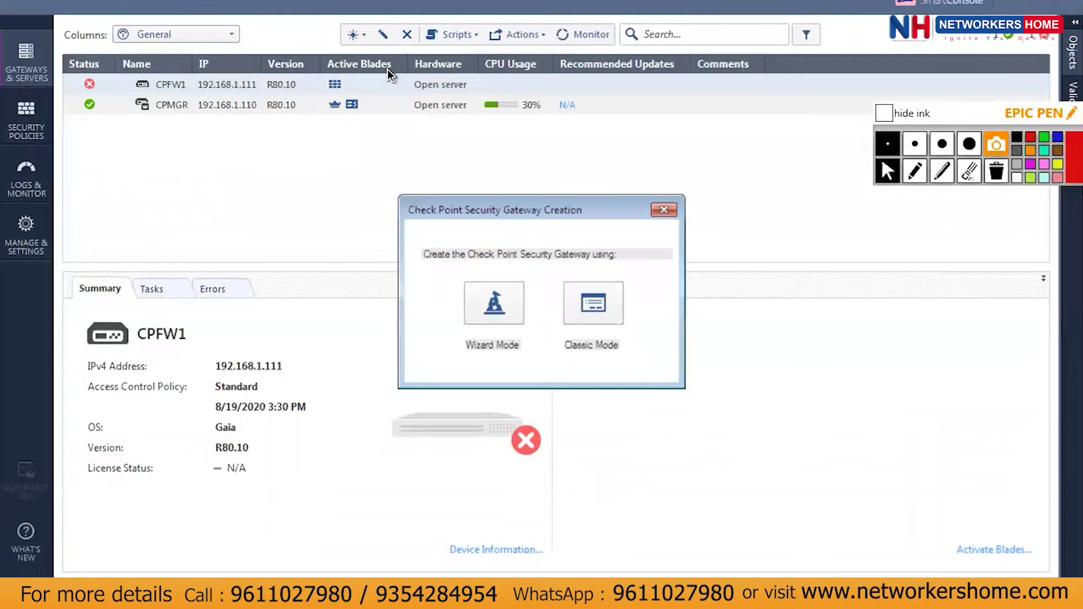
click(500, 308)
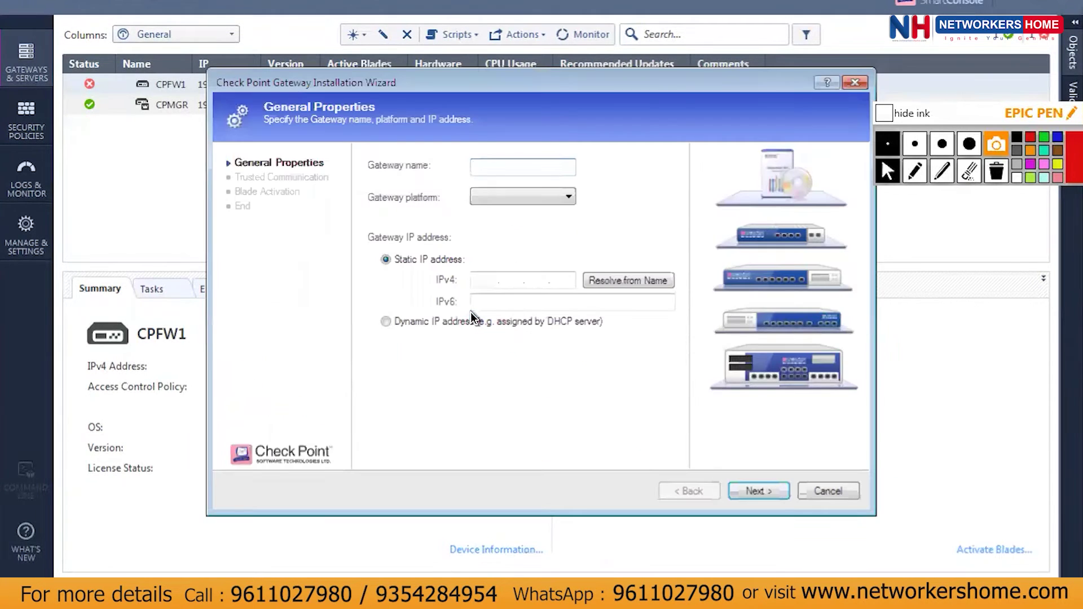
Name the gateway CPFW2 and dismiss the failed address lookup error.
text(CPF)
text(W@)
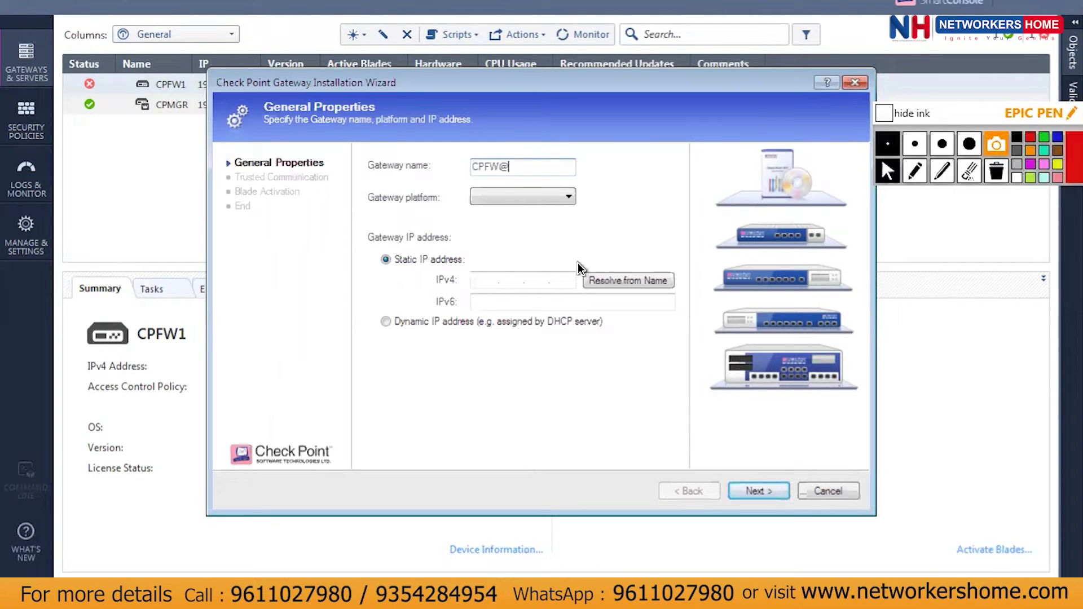
key(BackSpace)
text(2)
click(628, 280)
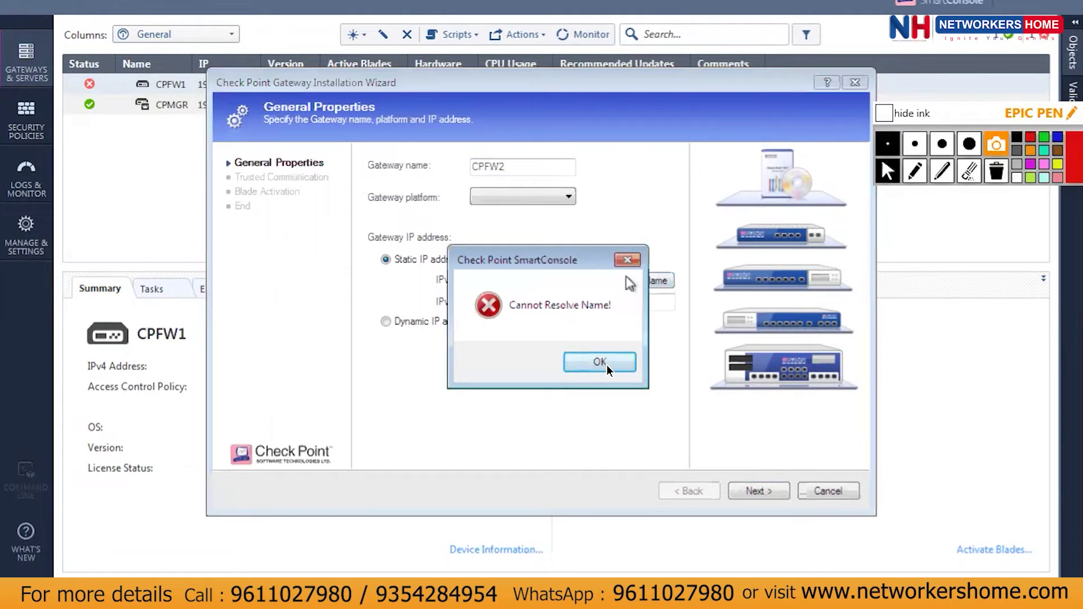
click(603, 364)
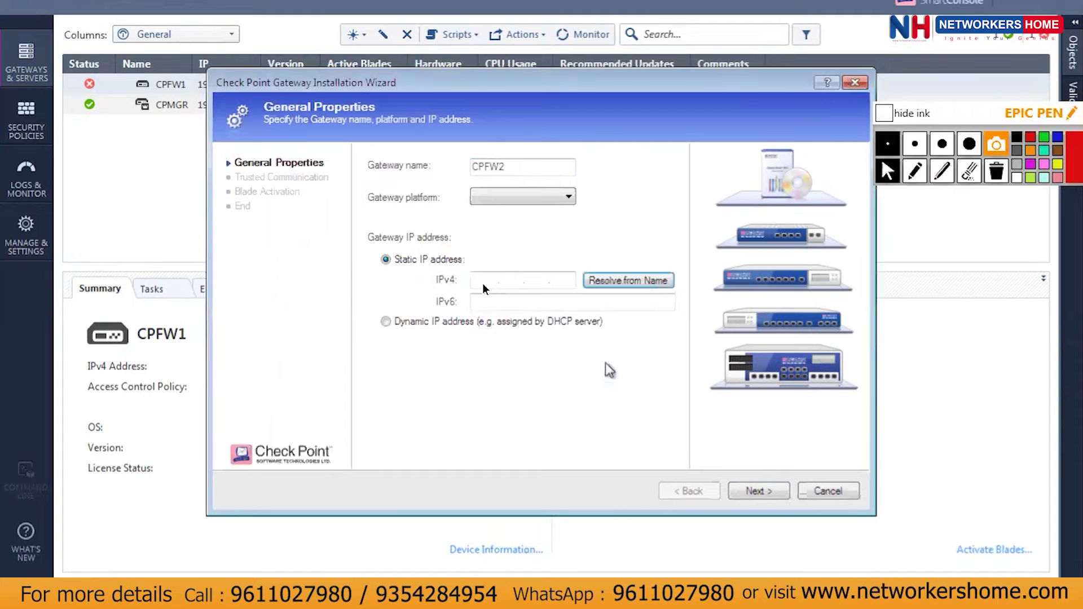
Enter static IPv4 63.8.0.112, continue, and dismiss the name-in-use warning.
click(523, 284)
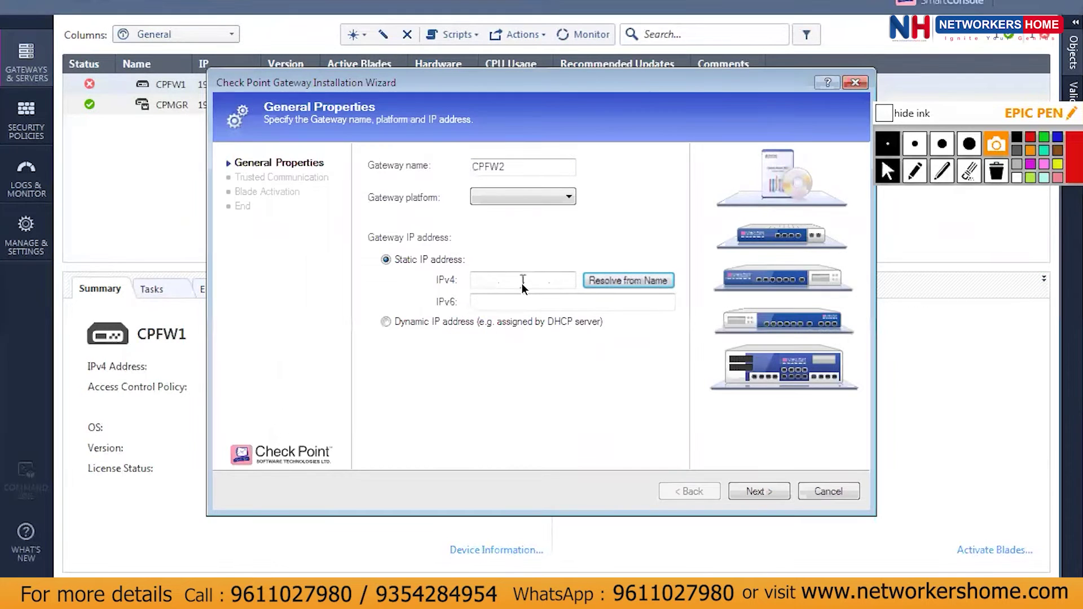
text(63.8.0.112)
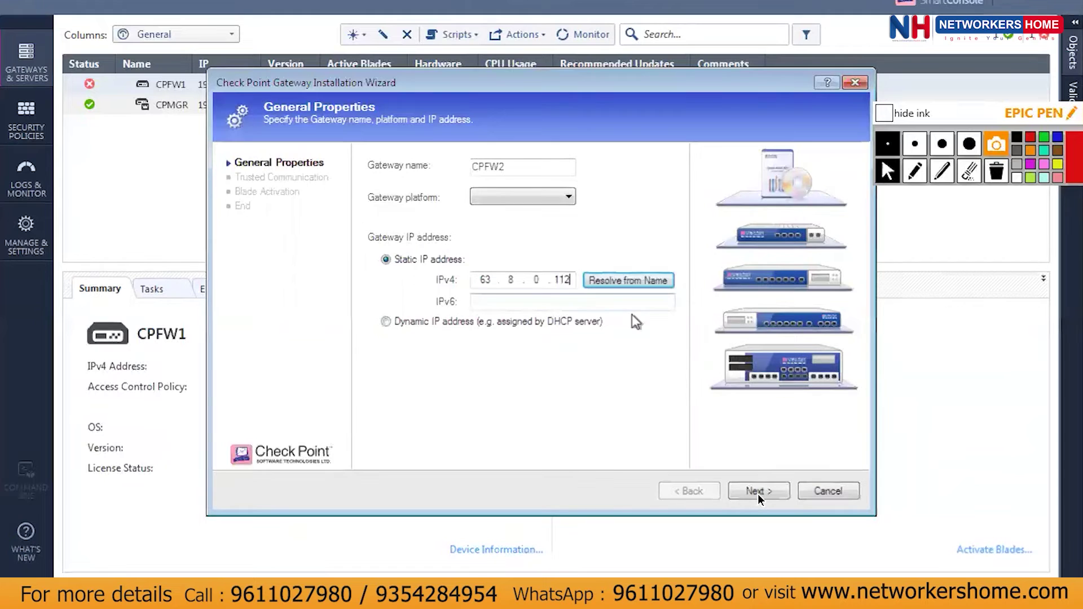
click(757, 492)
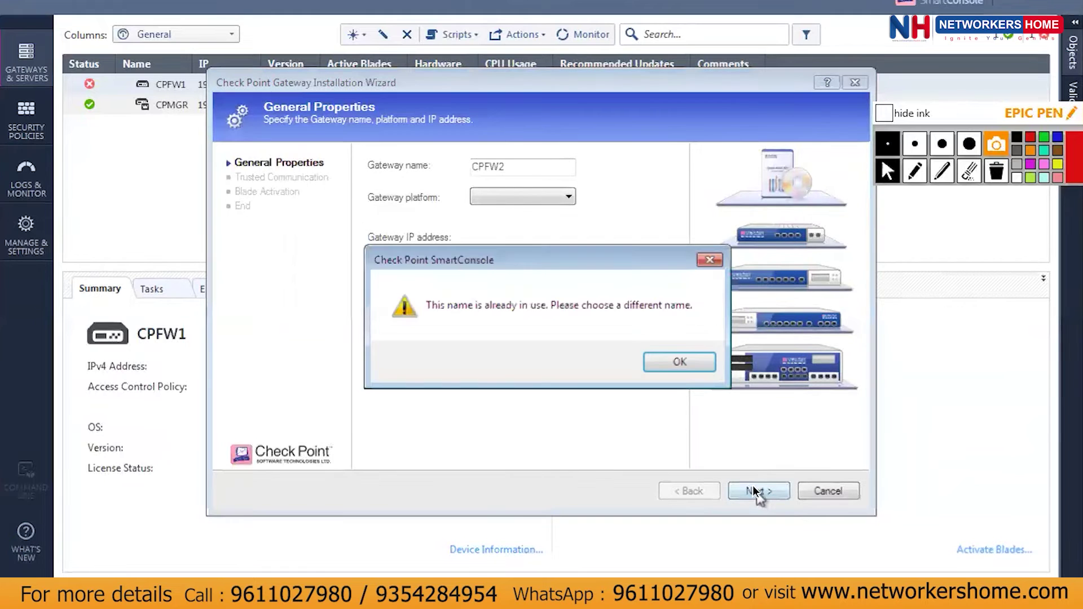
click(679, 362)
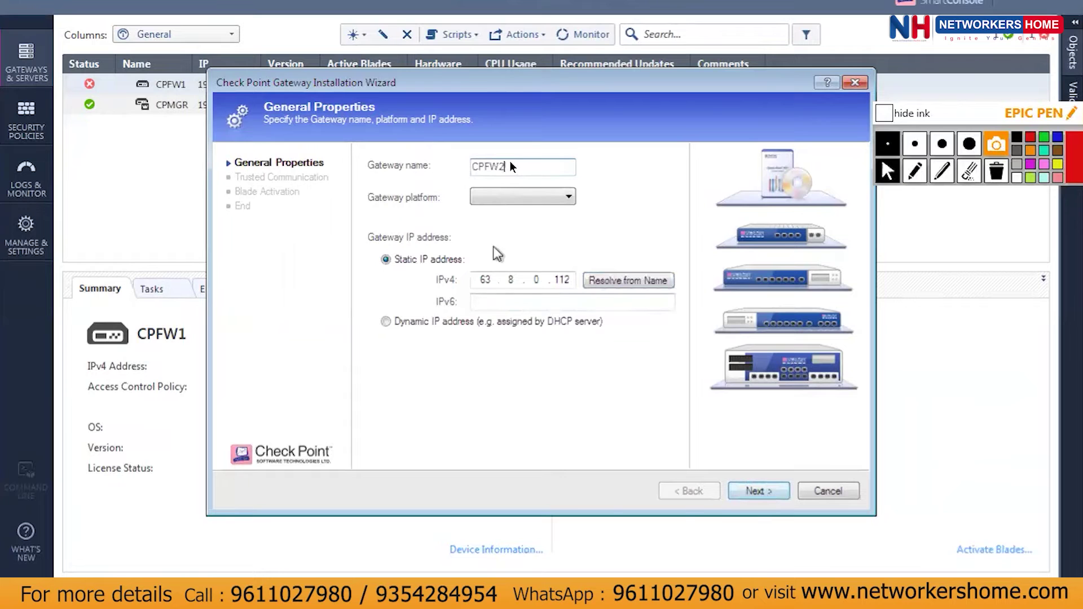
Select the Open server platform, rename the gateway CPFW02, continue, and accept the shared IP.
click(519, 196)
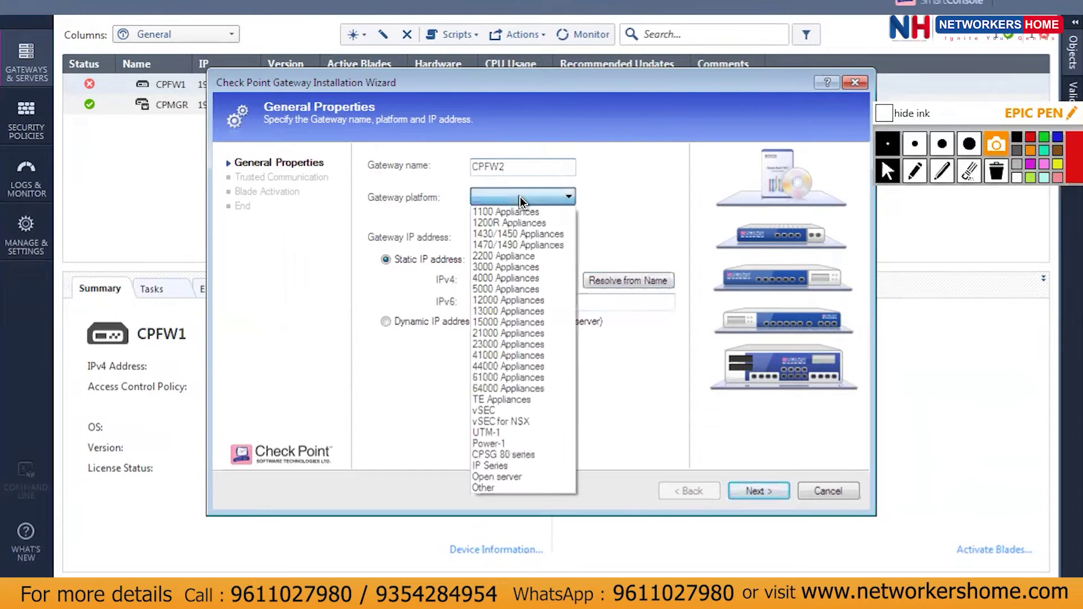
click(535, 477)
click(544, 166)
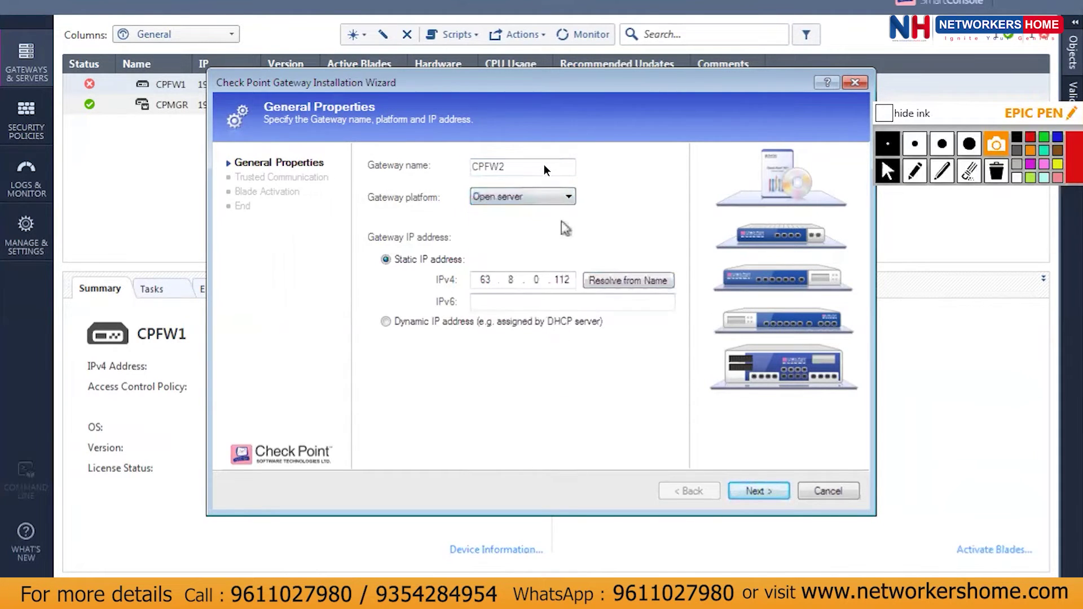
key(BackSpace)
text(02)
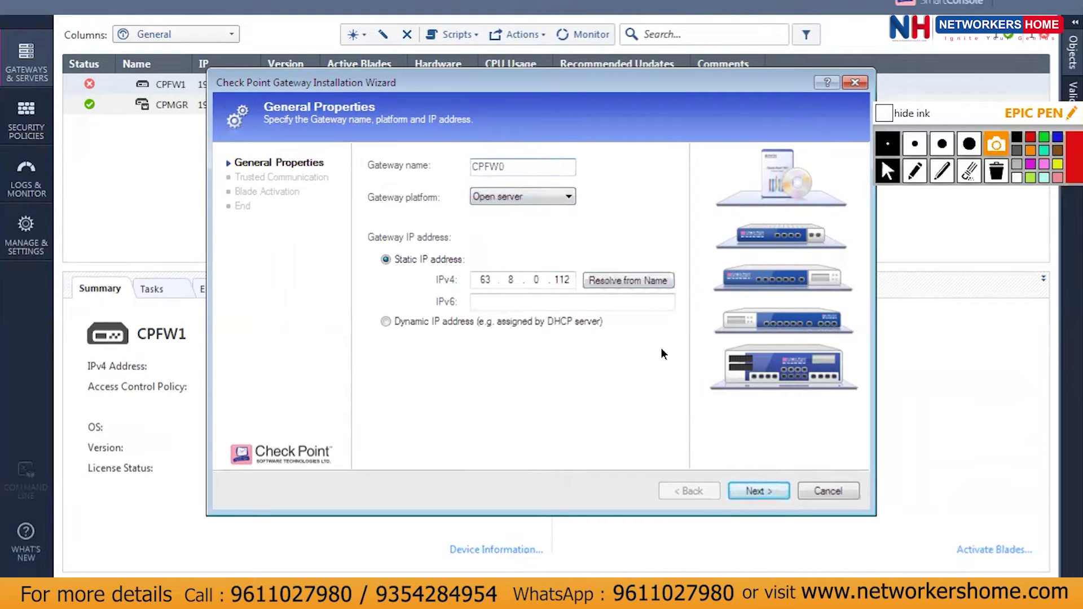
click(753, 492)
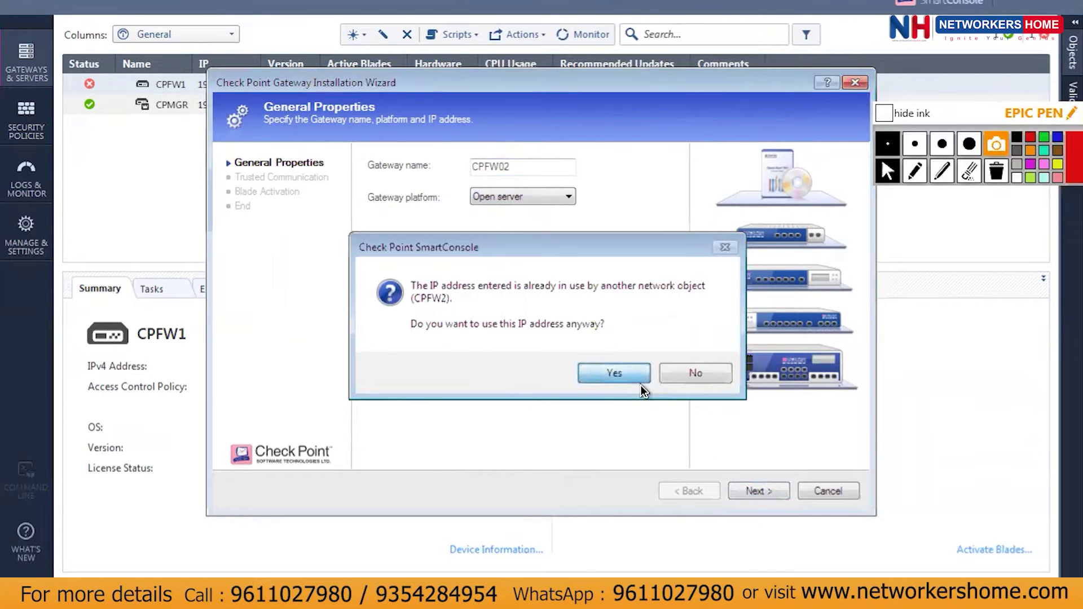
click(641, 384)
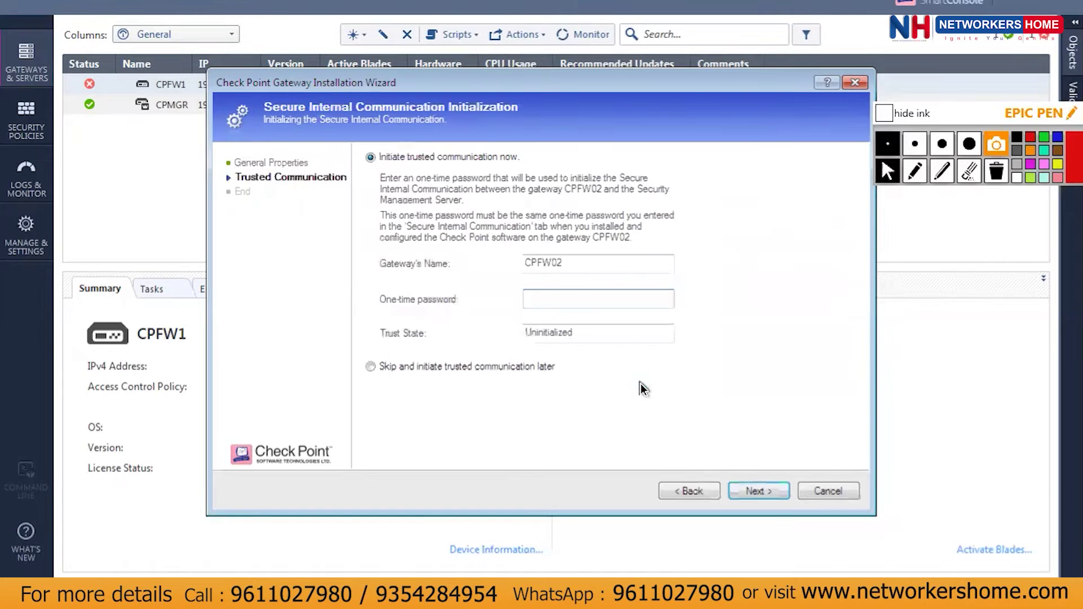
Enter a one-time password for CPFW02 and start trust initialization, which fails to connect.
click(580, 293)
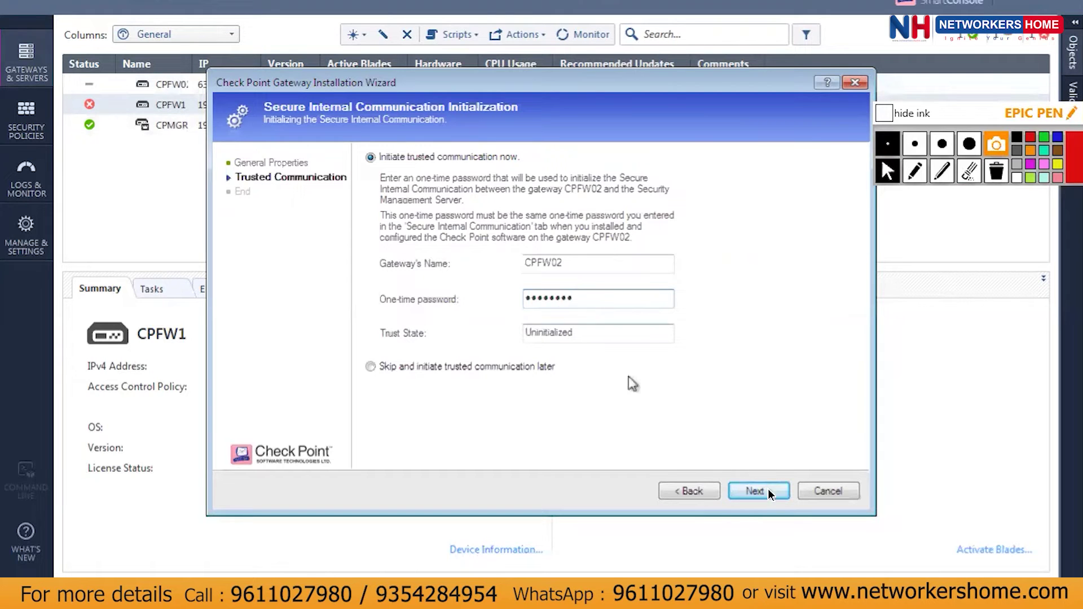
click(771, 494)
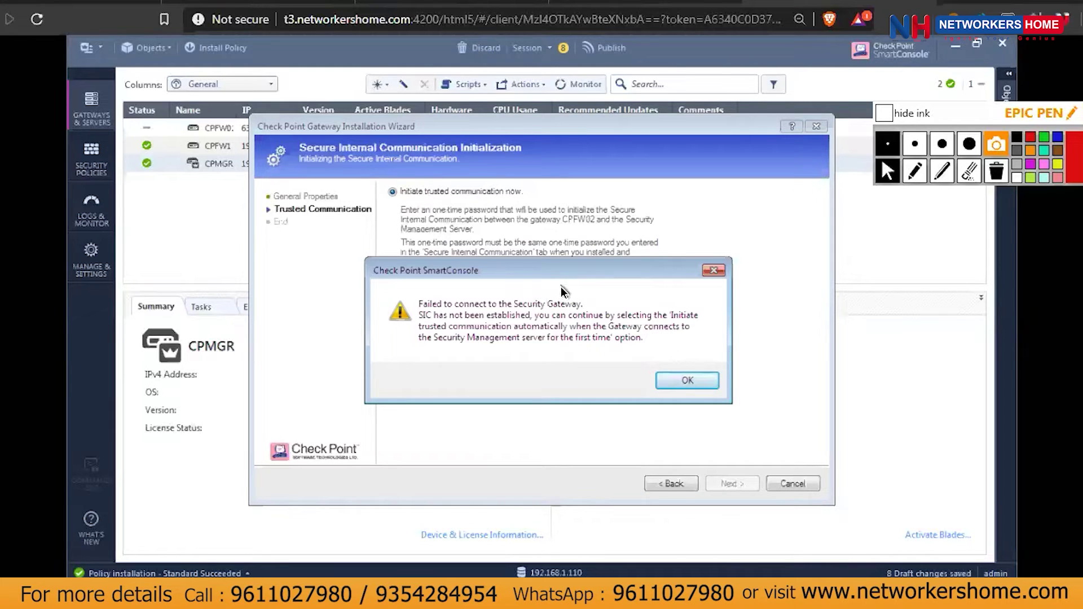
Annotate the screen with Epic Pen, noting FW01, 63 and 192.168.1.1.
click(915, 172)
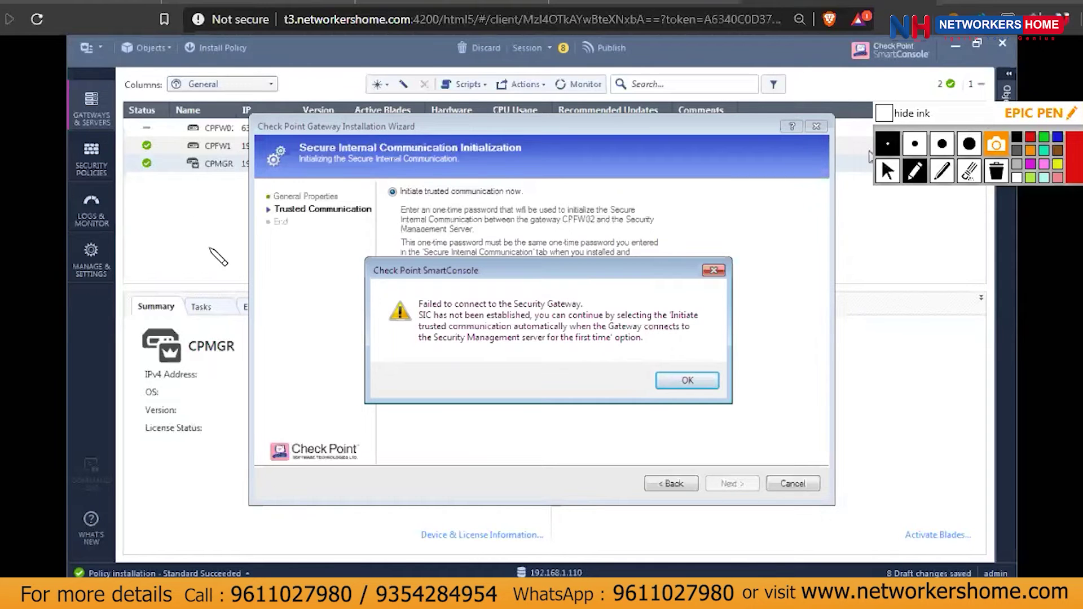
drag(252, 259, 285, 251)
mouse_move(247, 177)
mouse_down()
mouse_move(261, 215)
mouse_move(249, 239)
mouse_move(265, 269)
mouse_up()
drag(290, 221, 291, 251)
mouse_move(118, 327)
mouse_down()
mouse_move(114, 282)
mouse_move(131, 284)
mouse_move(120, 326)
mouse_up()
mouse_move(127, 147)
mouse_down()
mouse_move(135, 178)
mouse_move(134, 169)
mouse_up()
mouse_move(125, 268)
mouse_down()
mouse_move(166, 231)
mouse_move(212, 252)
mouse_up()
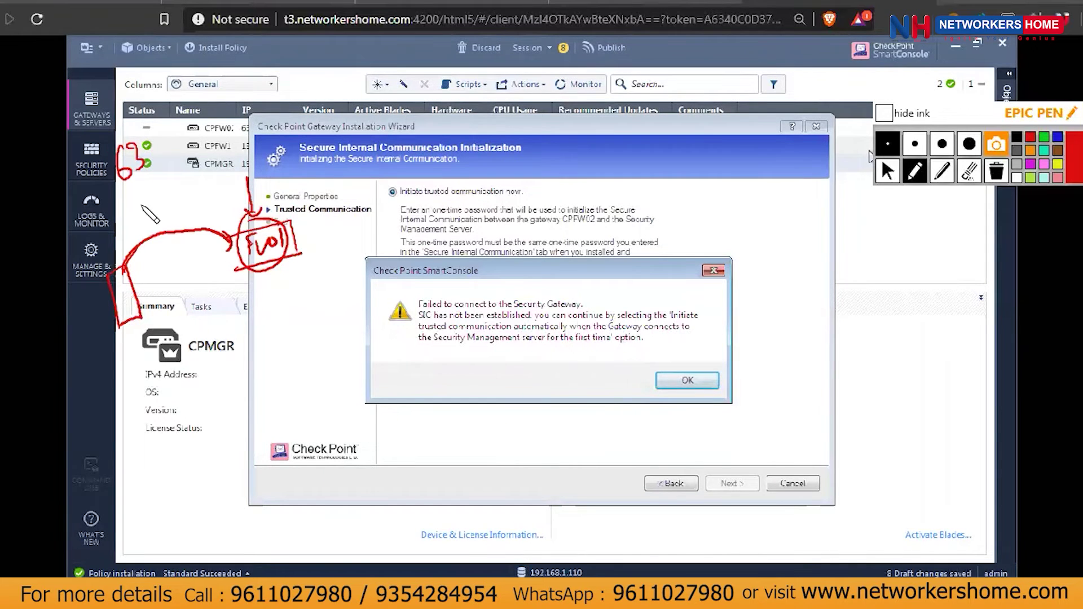
mouse_move(127, 137)
mouse_down()
mouse_move(113, 175)
mouse_move(121, 200)
mouse_move(101, 375)
mouse_move(121, 369)
mouse_up()
mouse_move(95, 420)
mouse_down()
mouse_move(192, 386)
mouse_move(93, 468)
mouse_up()
drag(226, 407, 102, 469)
mouse_move(84, 425)
mouse_down()
mouse_move(163, 364)
mouse_move(134, 414)
mouse_up()
drag(212, 361, 210, 397)
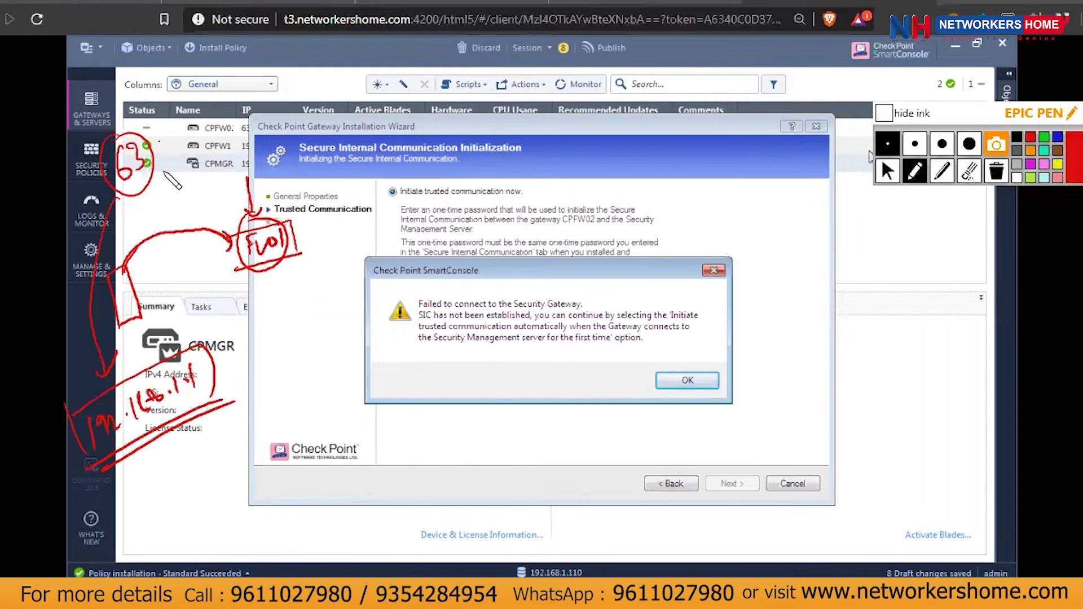
mouse_move(131, 290)
mouse_down()
mouse_move(76, 316)
mouse_move(122, 404)
mouse_up()
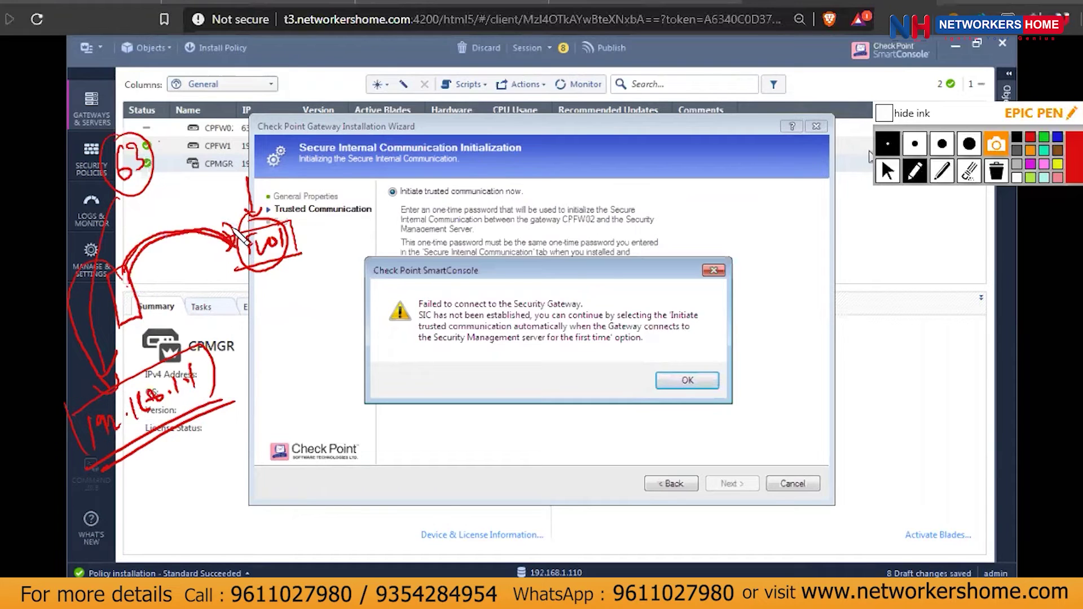
mouse_move(232, 248)
mouse_down()
mouse_move(219, 258)
mouse_move(301, 258)
mouse_up()
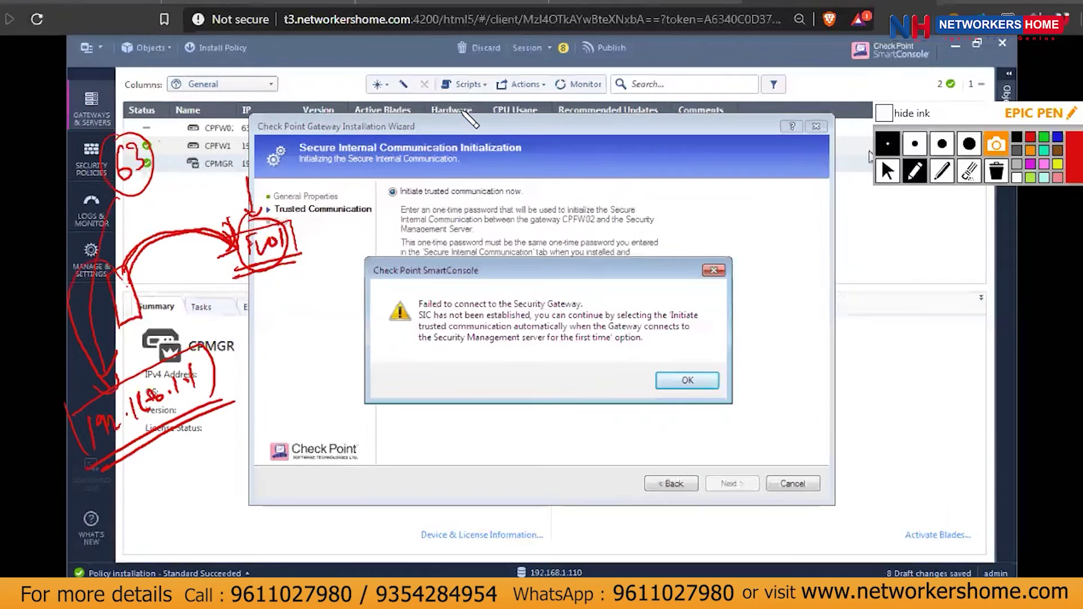
Clear the annotations, exit drawing mode, and switch to the Firefox Gaia login page.
click(987, 175)
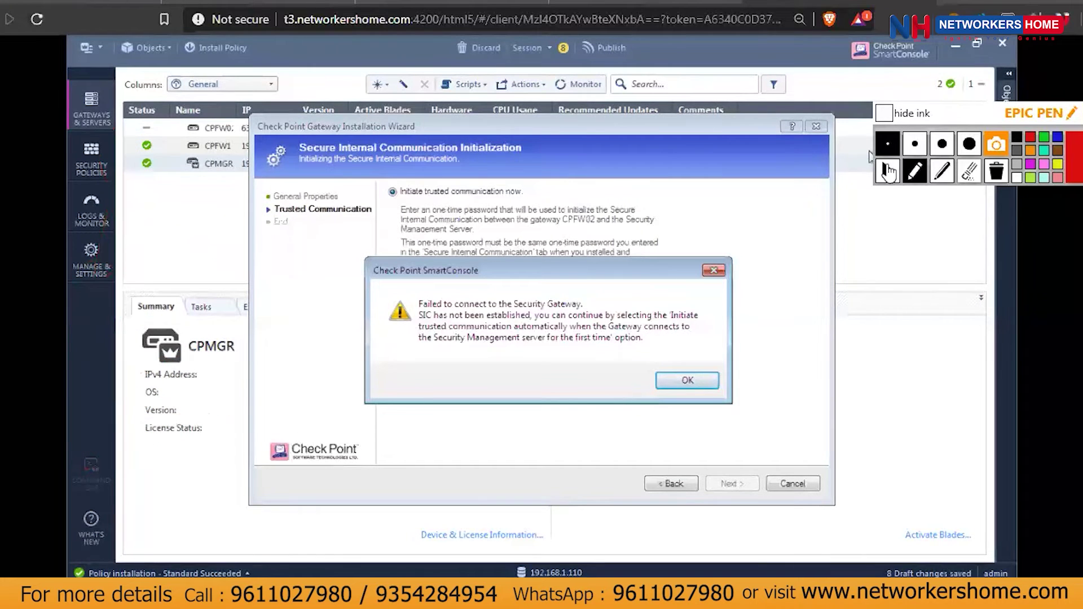
click(876, 164)
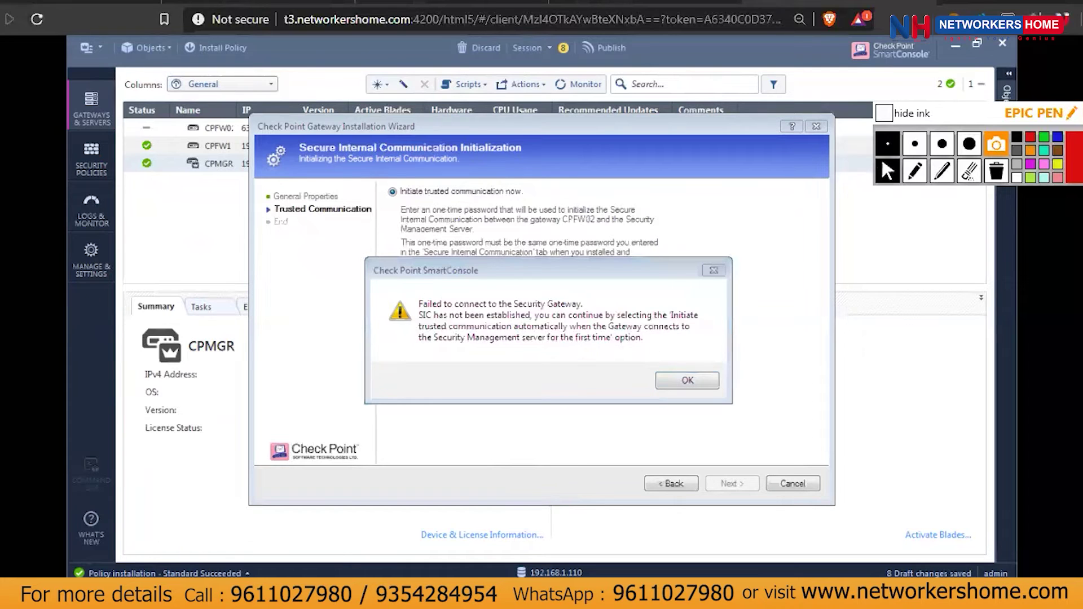
key(alt+Tab)
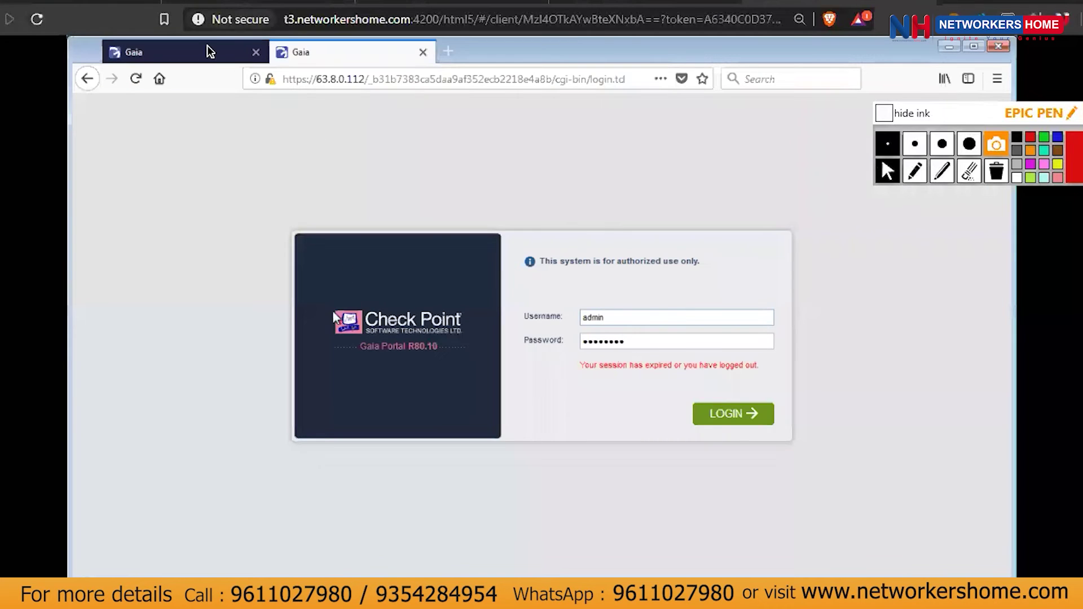
click(208, 50)
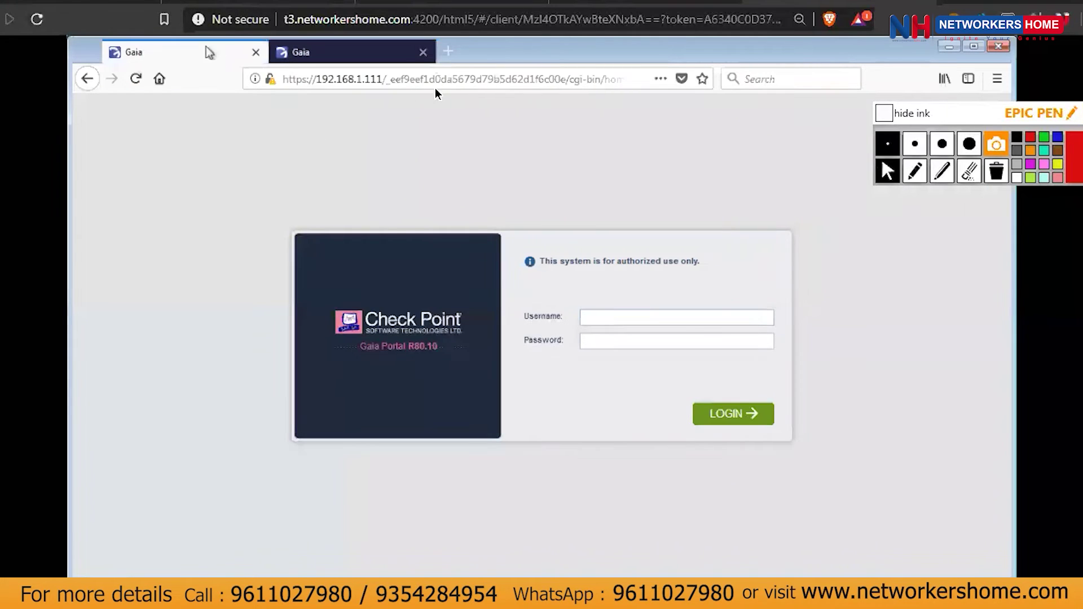
click(440, 53)
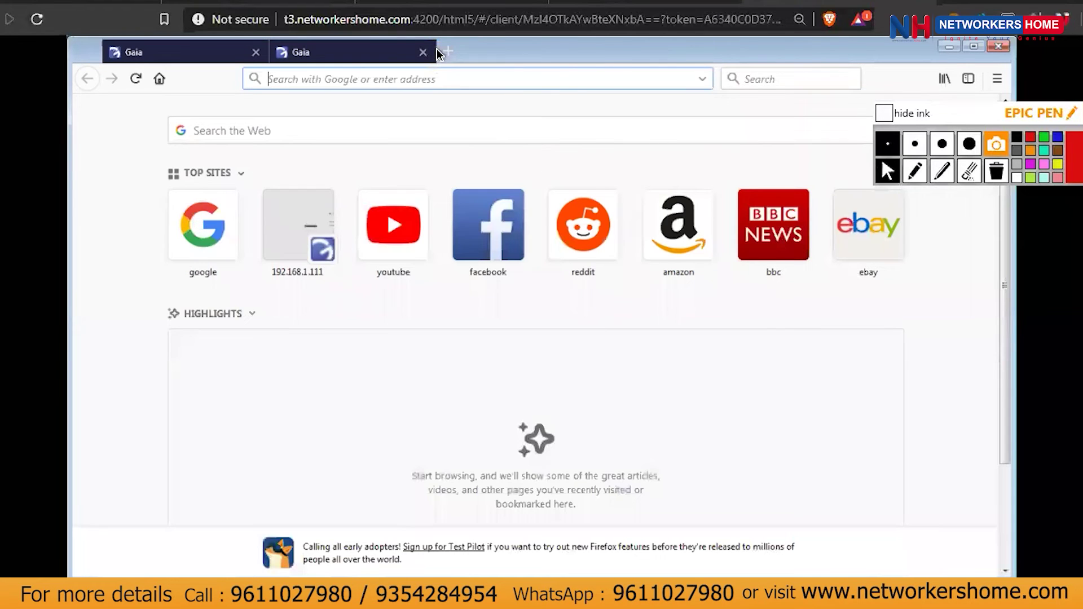
text(https:192.168.1.110)
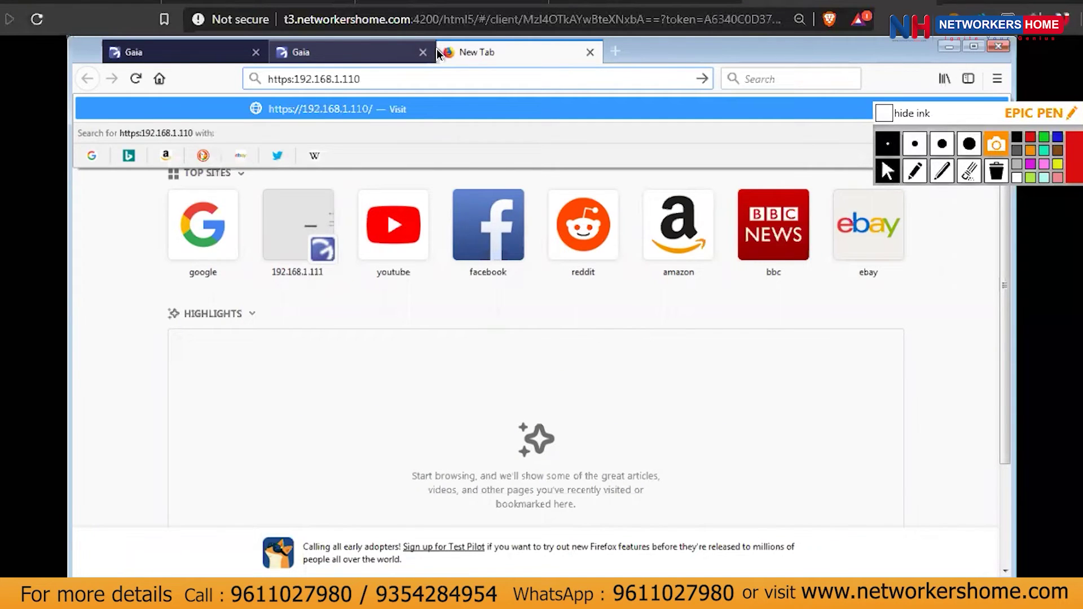
key(Return)
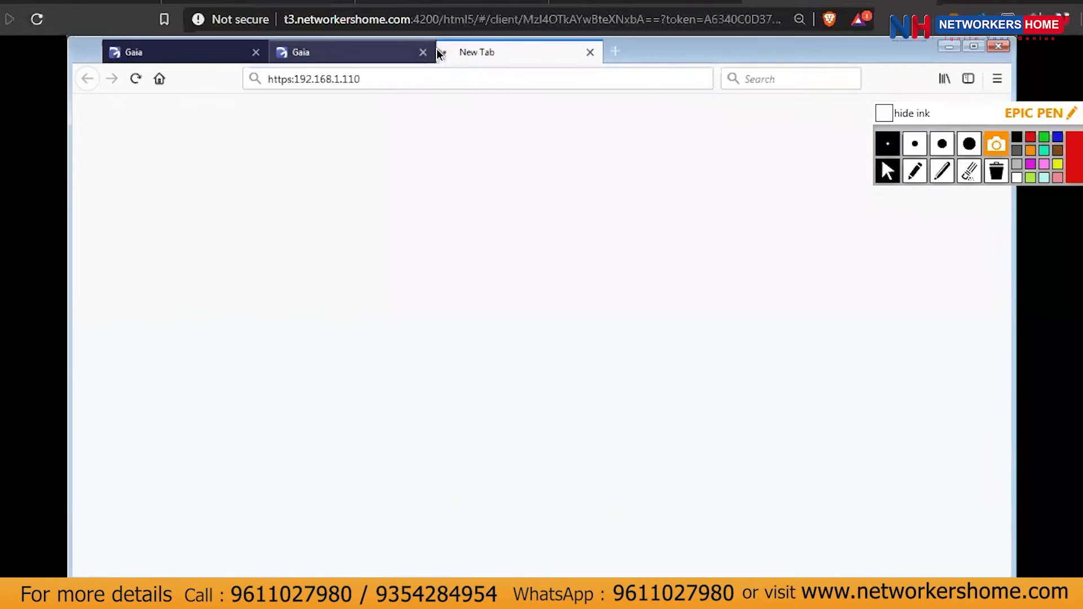
click(340, 68)
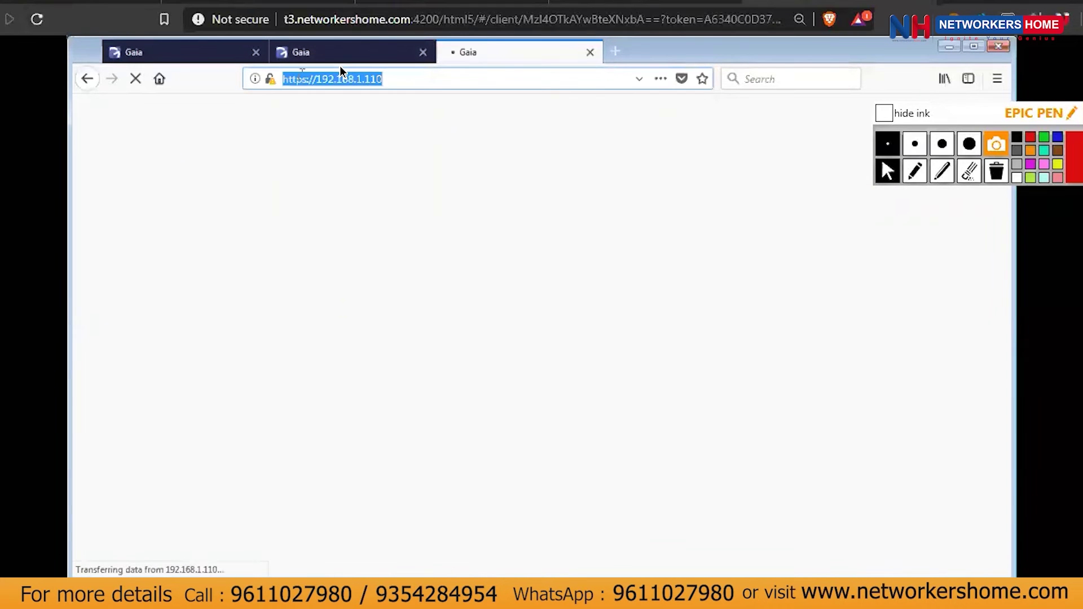
click(339, 68)
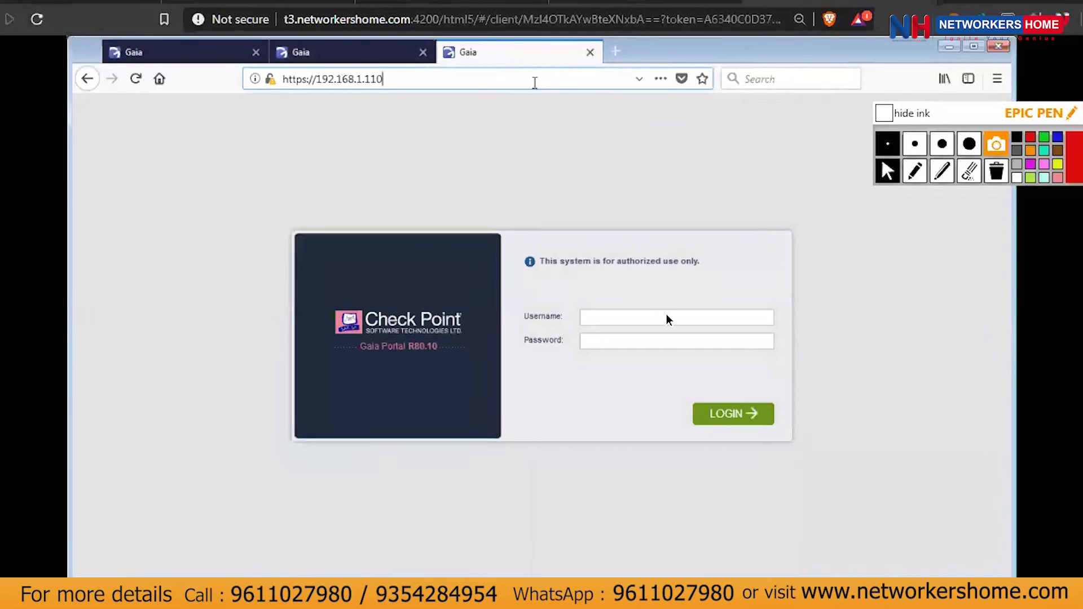
Log in to the Gaia portal as admin with the account password, declining to save the login.
click(666, 316)
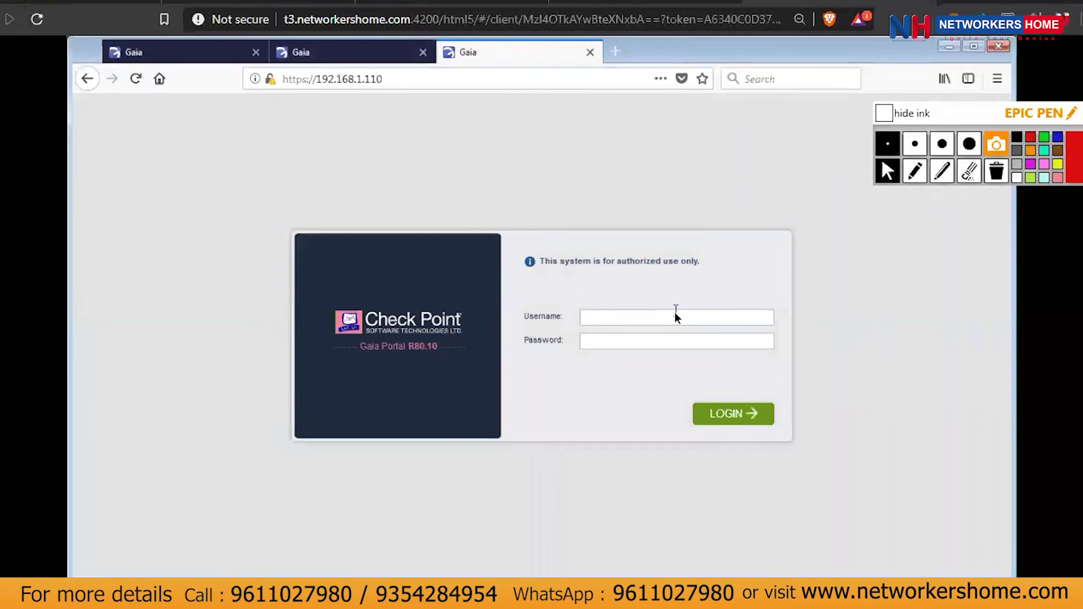
text(admin)
key(Tab)
text(•••••••••)
click(761, 423)
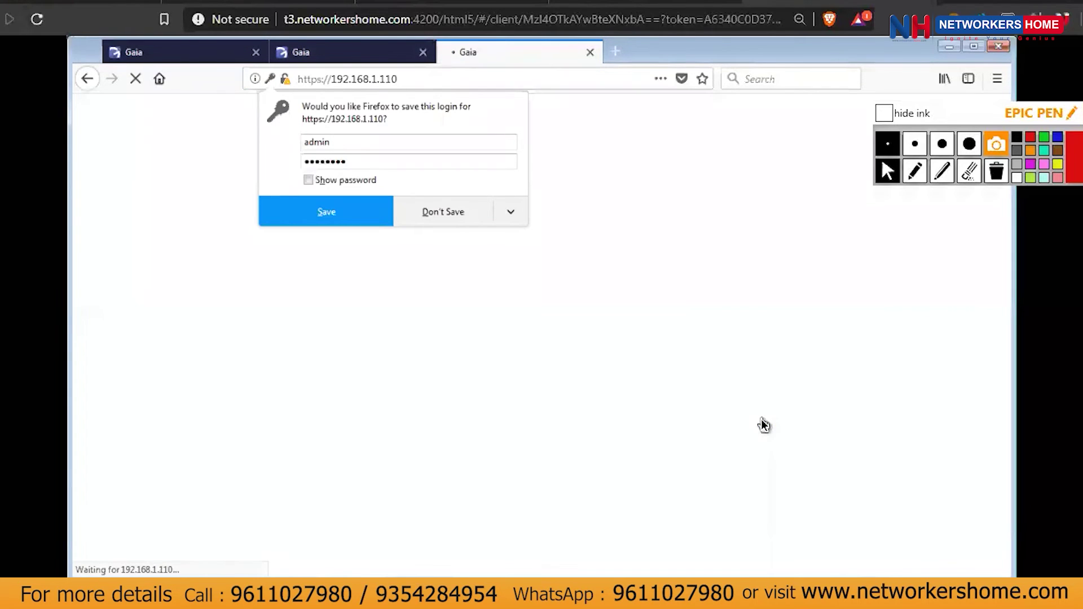
click(371, 211)
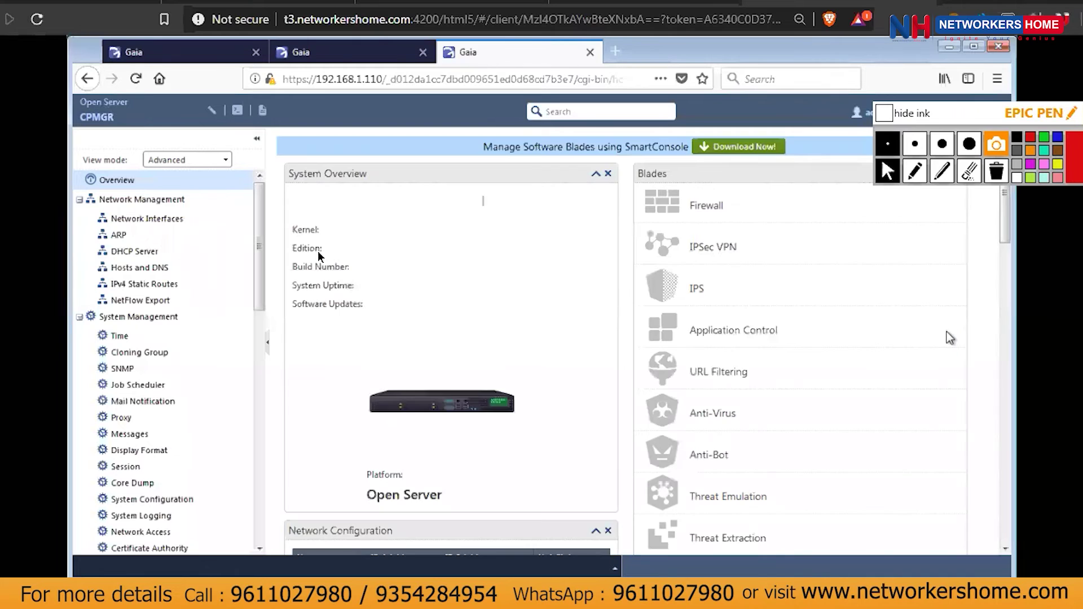
Edit the IPv4 Default static route and add gateway 192.168.1.111.
click(152, 285)
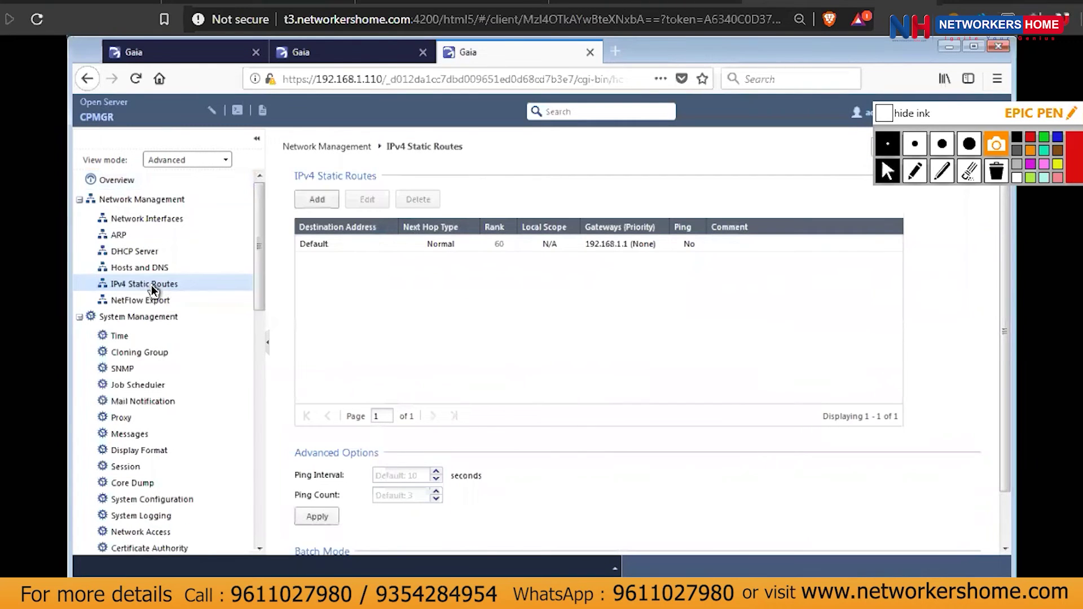
click(638, 247)
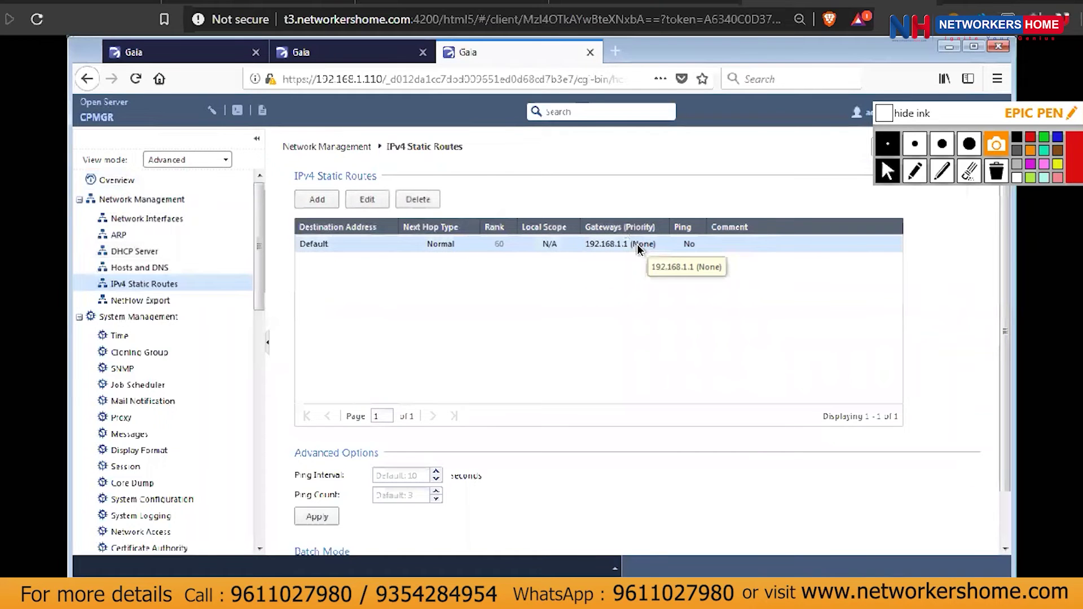
double_click(439, 243)
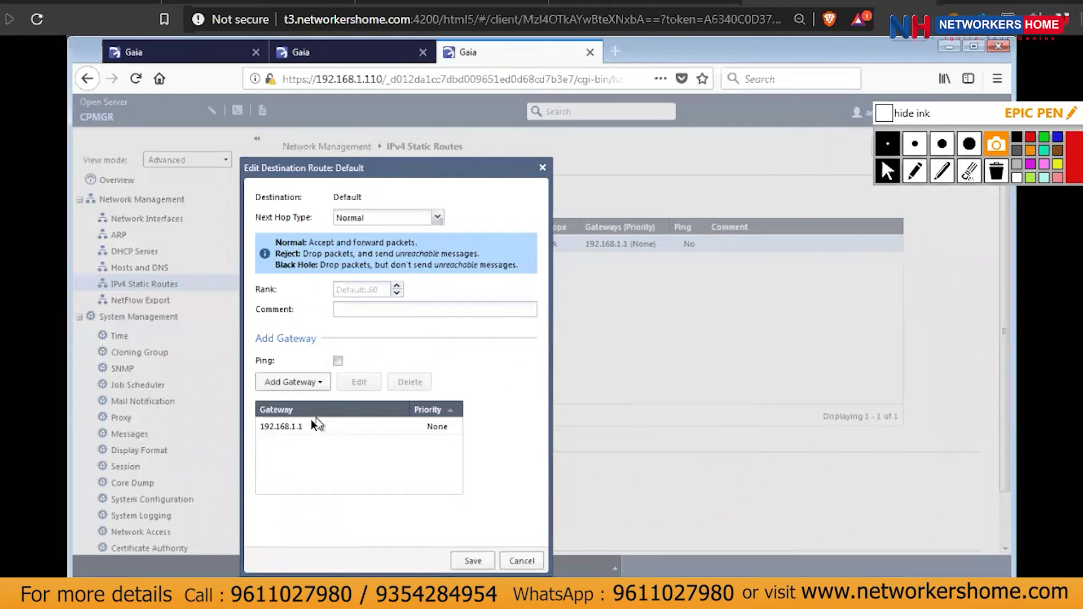
click(291, 427)
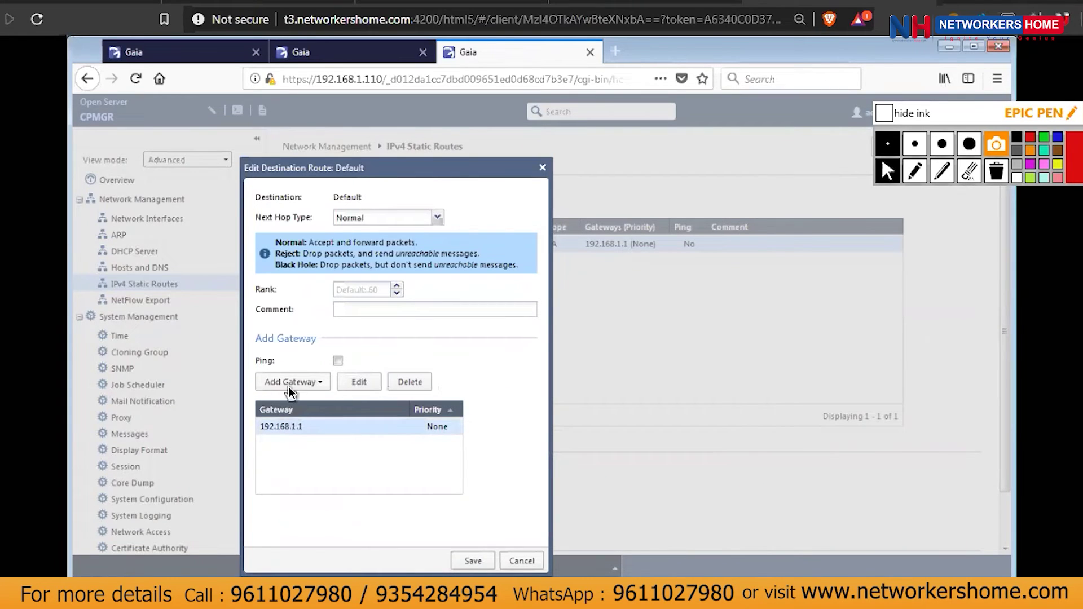
click(289, 383)
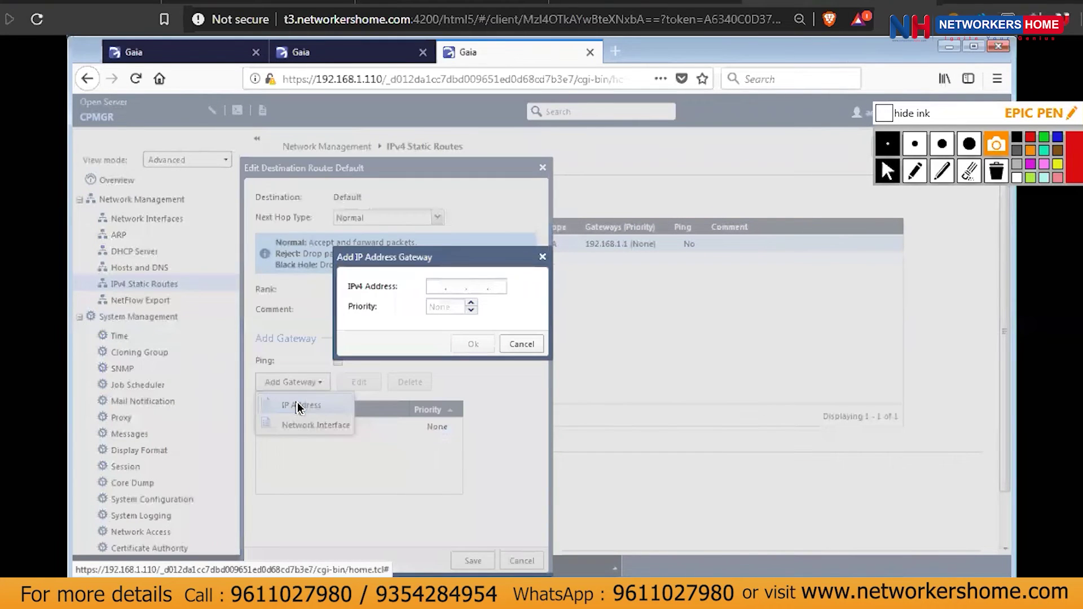
click(440, 288)
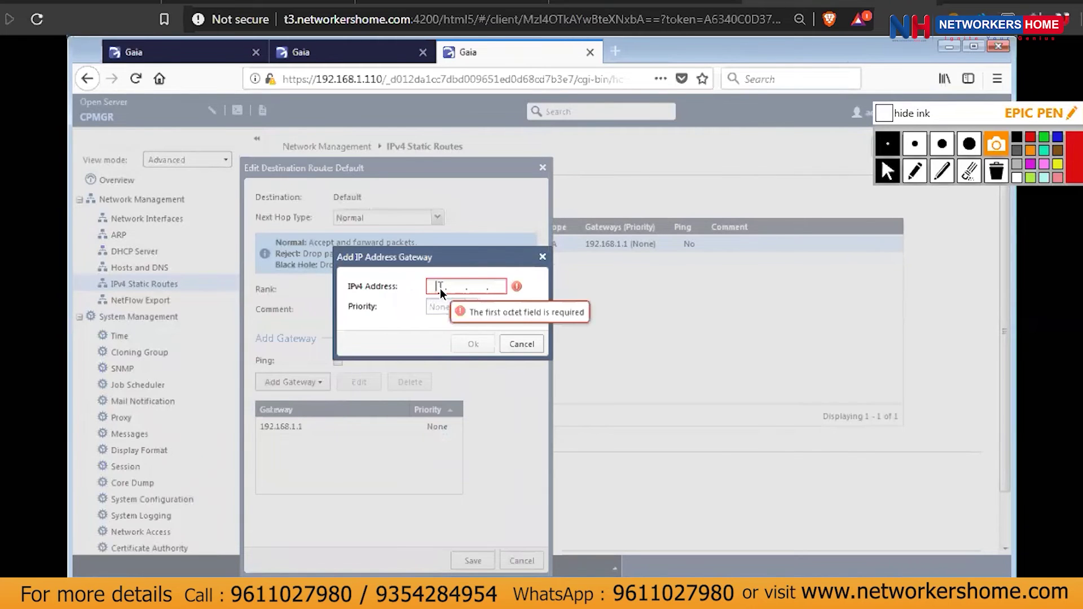
text(192 . 168 . 1 . 111)
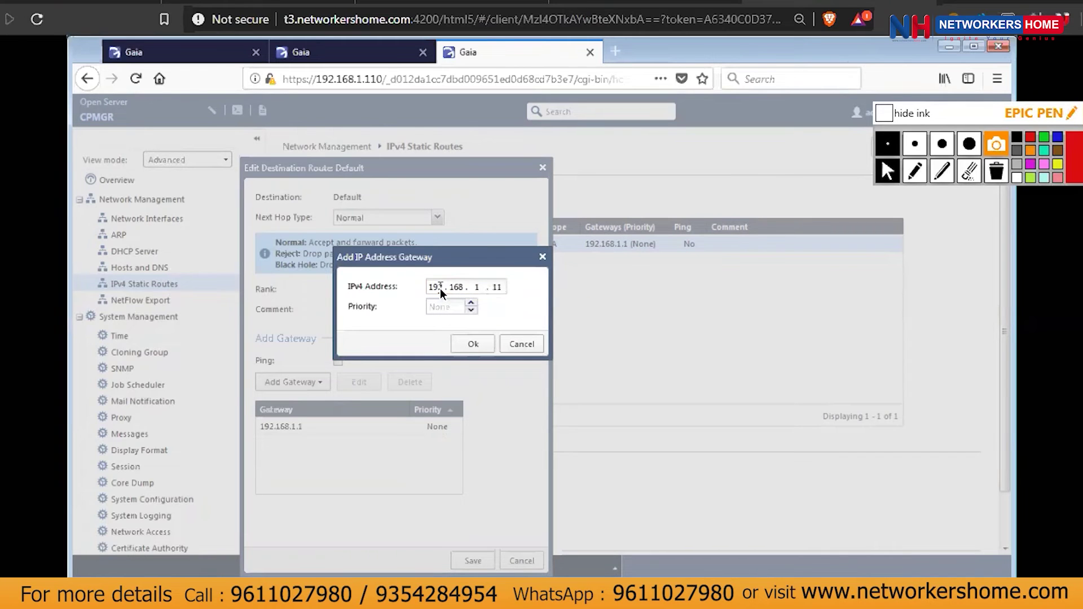
click(474, 346)
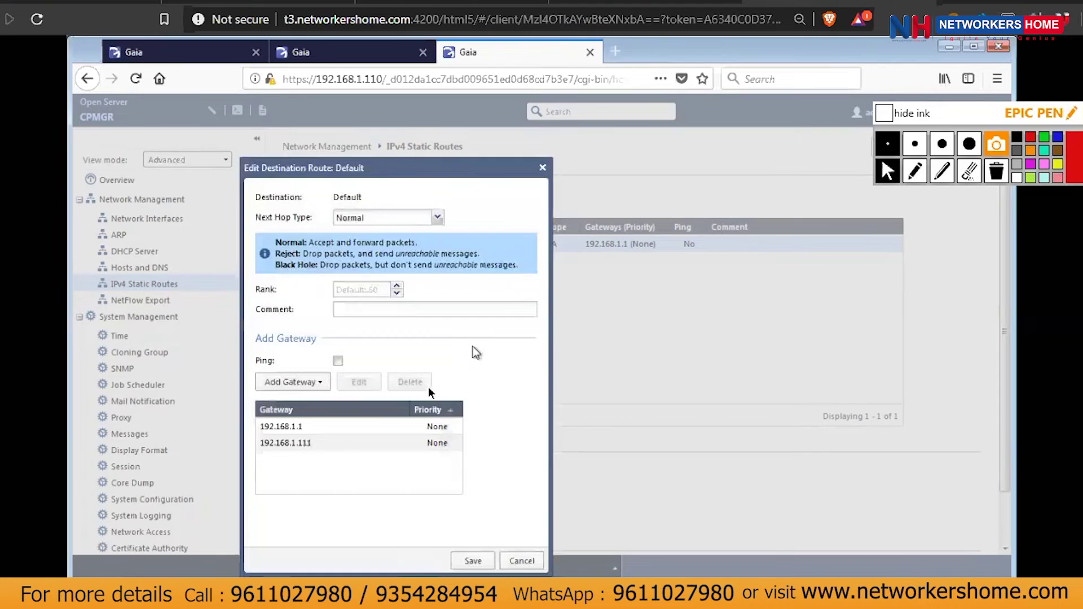
Delete the old 192.168.1.1 gateway from the Default route and save it.
click(314, 431)
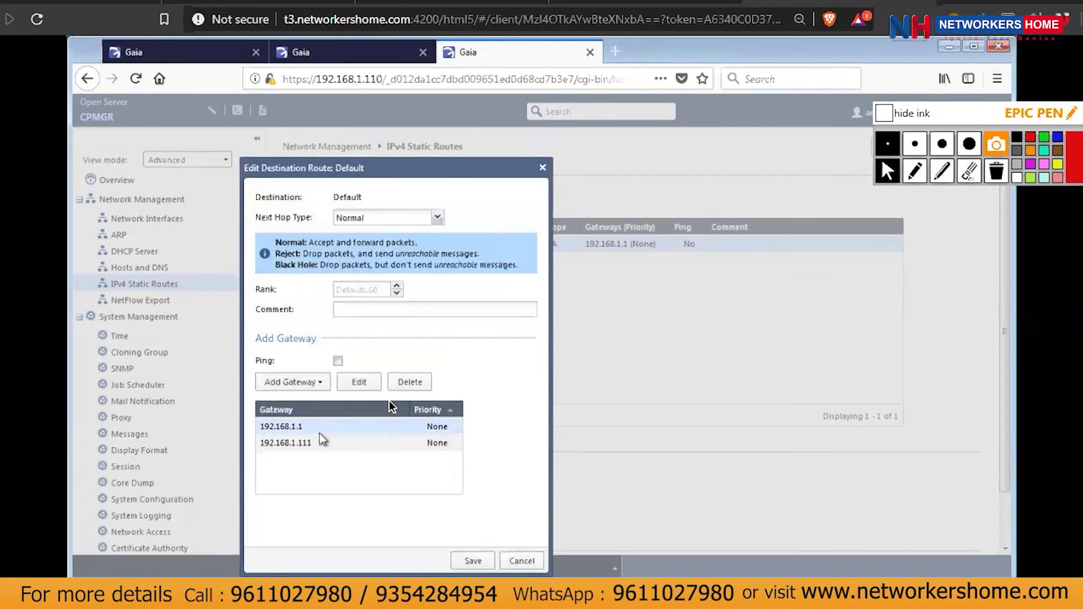
click(413, 384)
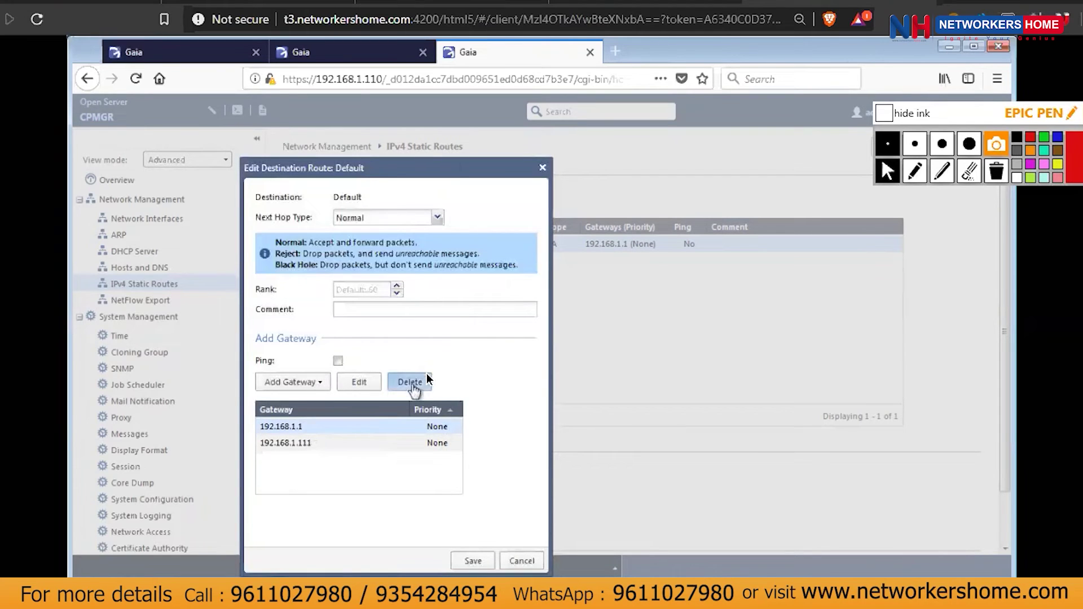
click(482, 567)
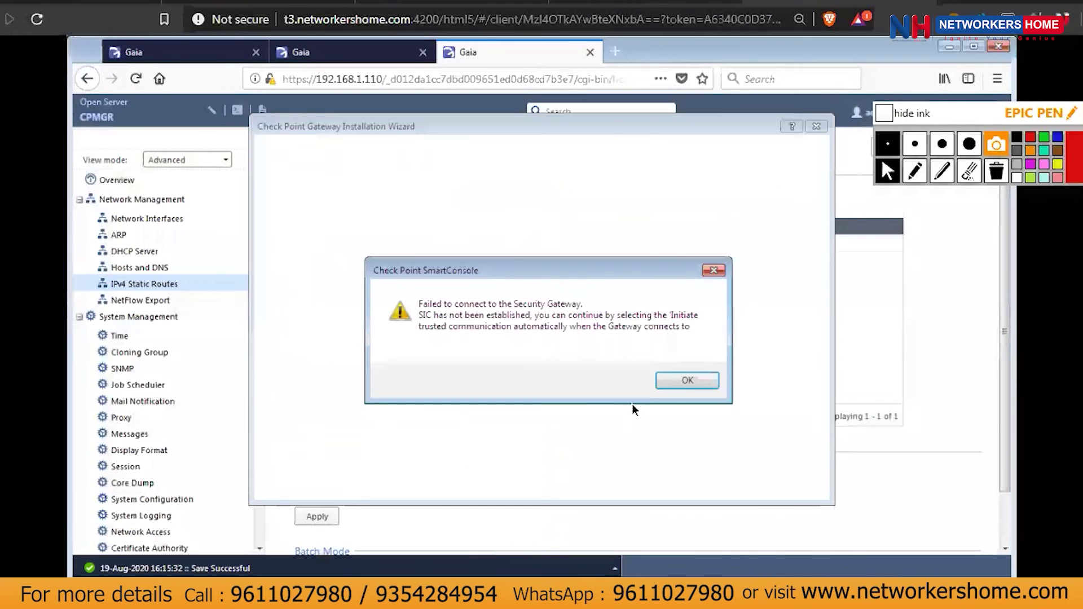
Finish the CPFW02 wizard with SIC trust, keeping changes despite the duplicate 63.8.0.112 address.
click(679, 382)
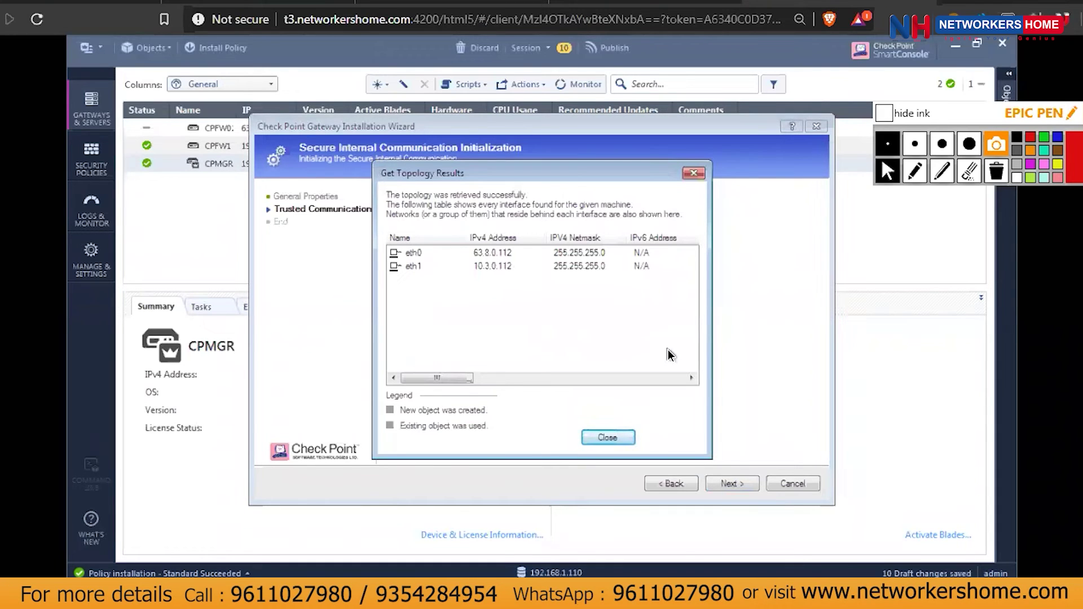
click(620, 436)
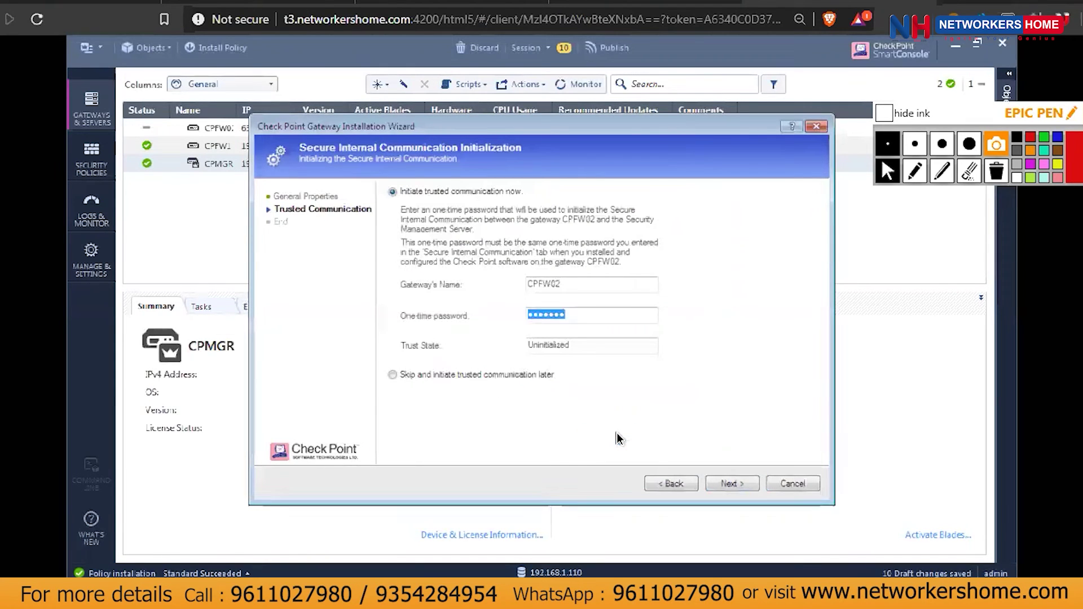
key(Return)
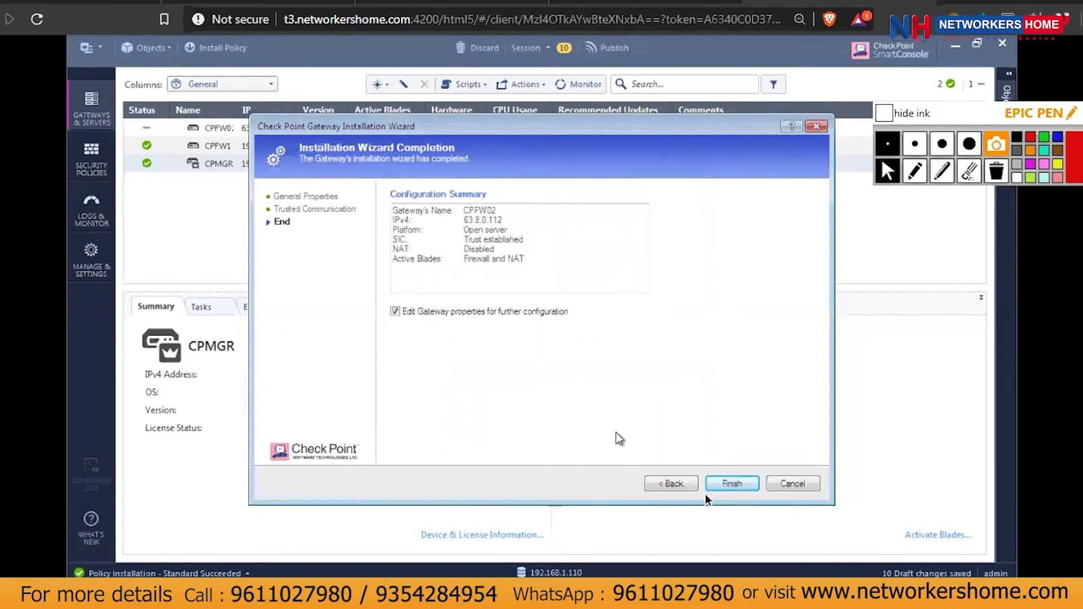
click(737, 477)
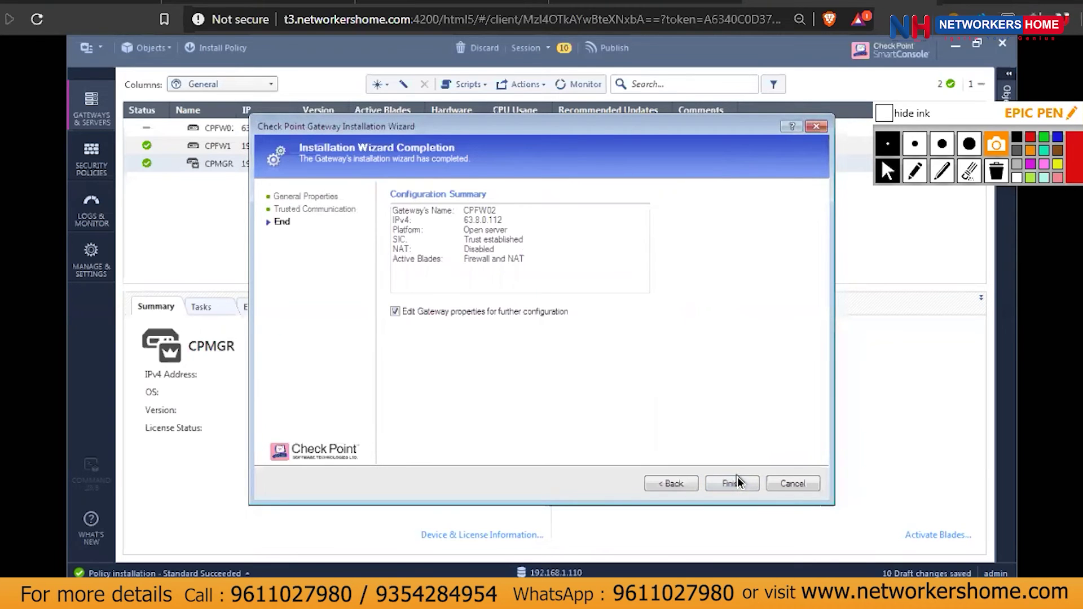
click(737, 482)
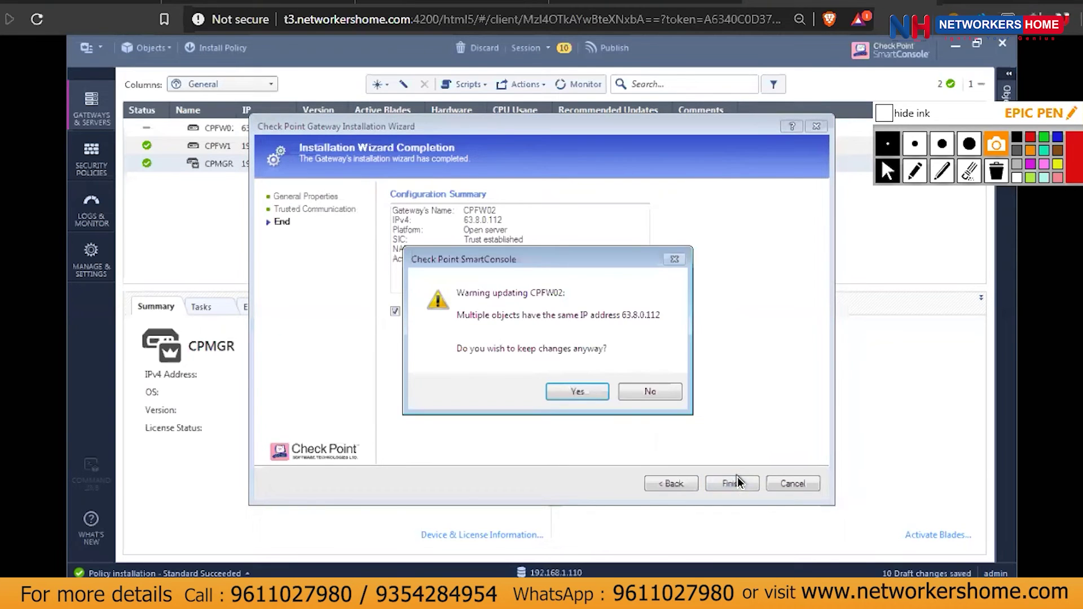
click(602, 395)
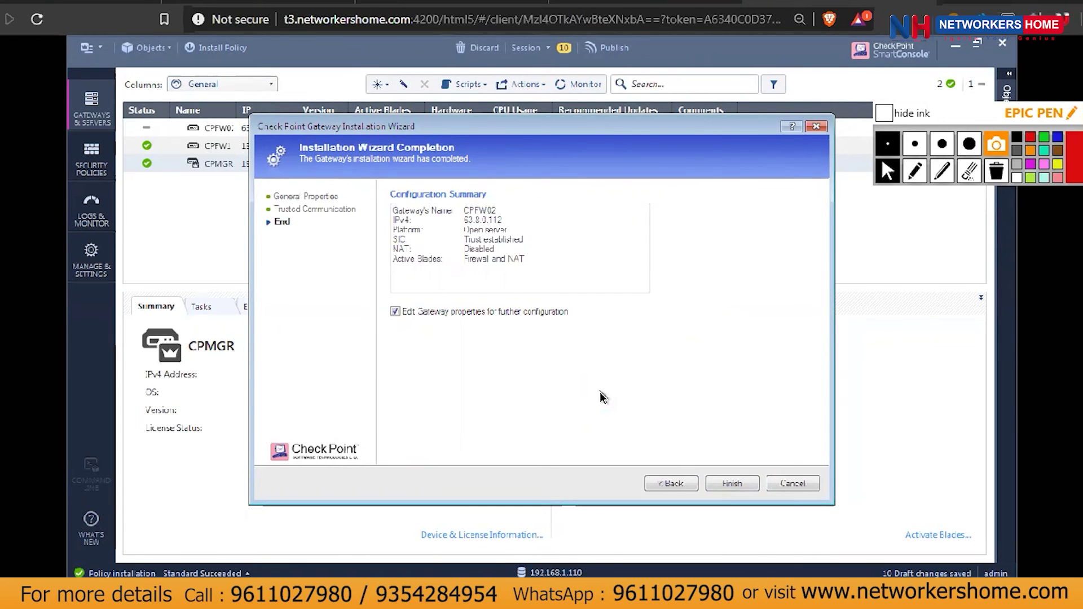
Save CPFW02's gateway properties, continuing without defined interfaces.
click(732, 480)
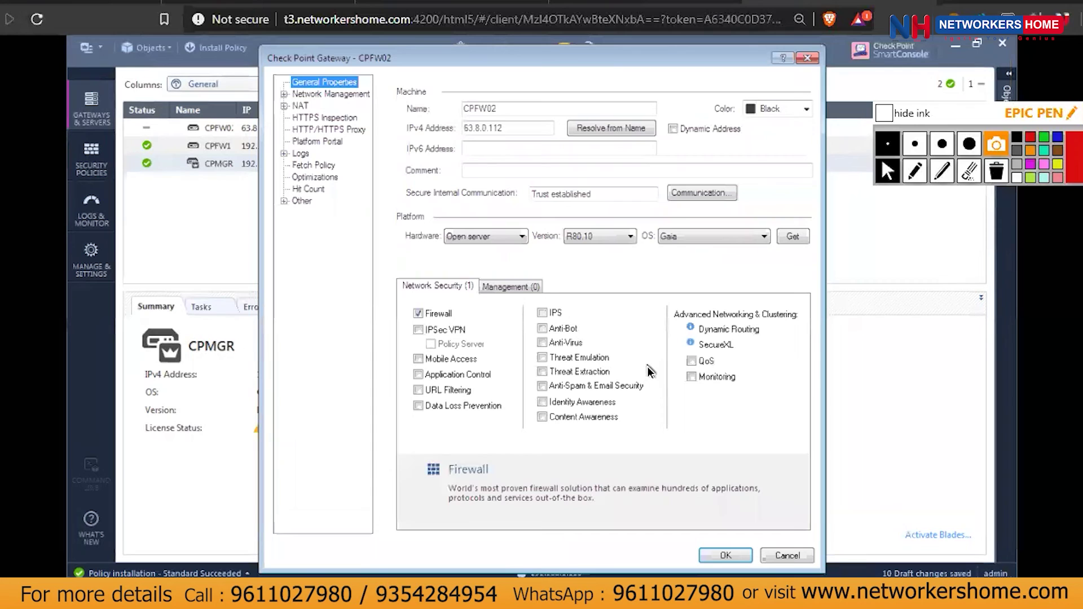
click(734, 557)
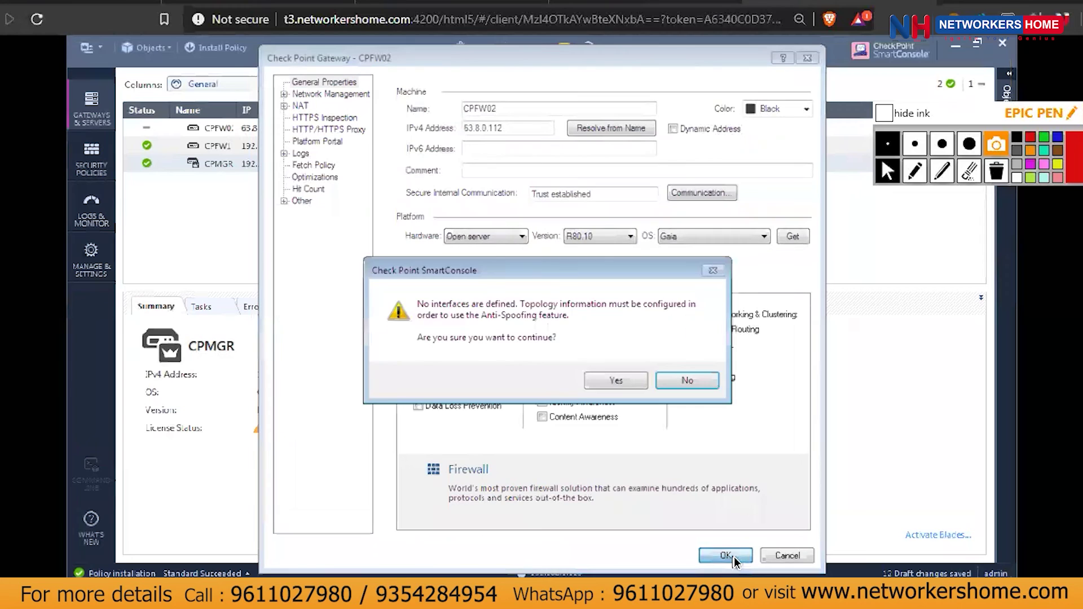
click(603, 385)
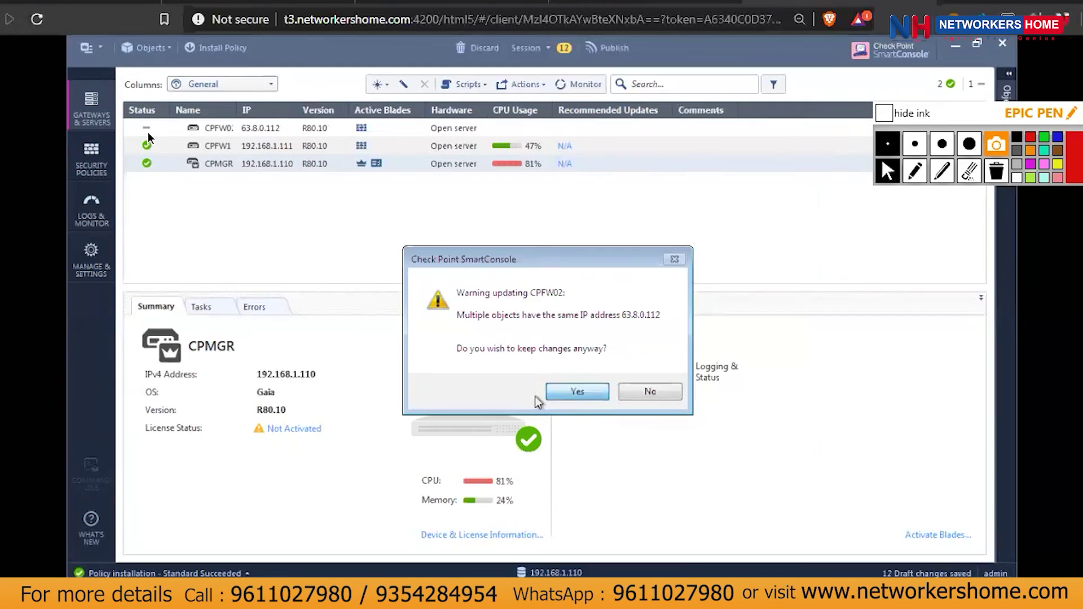
Accept the shared 63.8.0.112 warning, publish all 13 changes, and view the browser full screen.
click(564, 392)
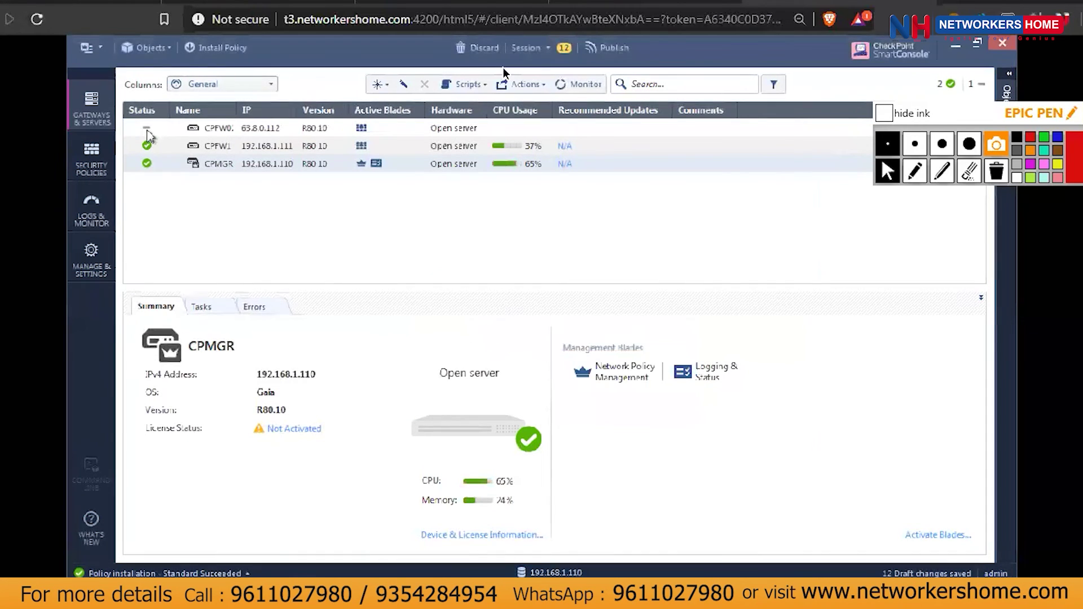
click(604, 51)
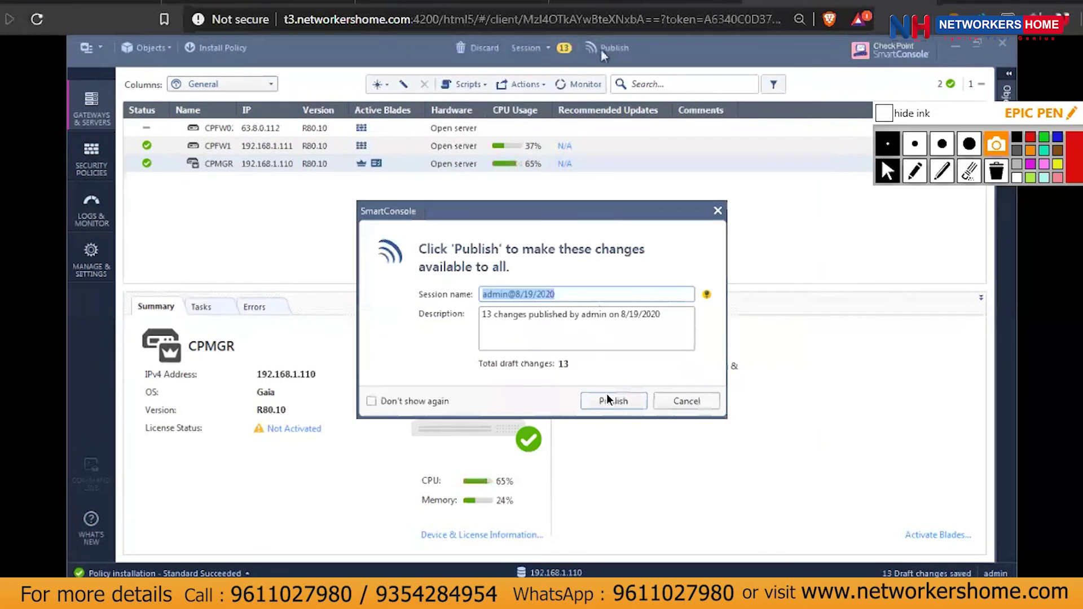
click(609, 402)
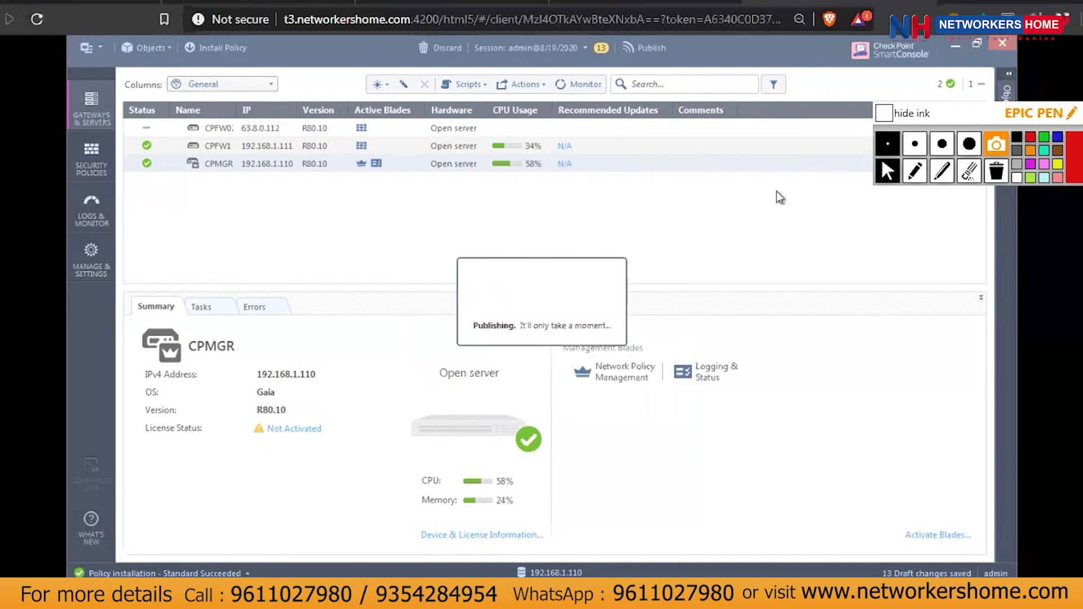
click(1069, 19)
click(1066, 343)
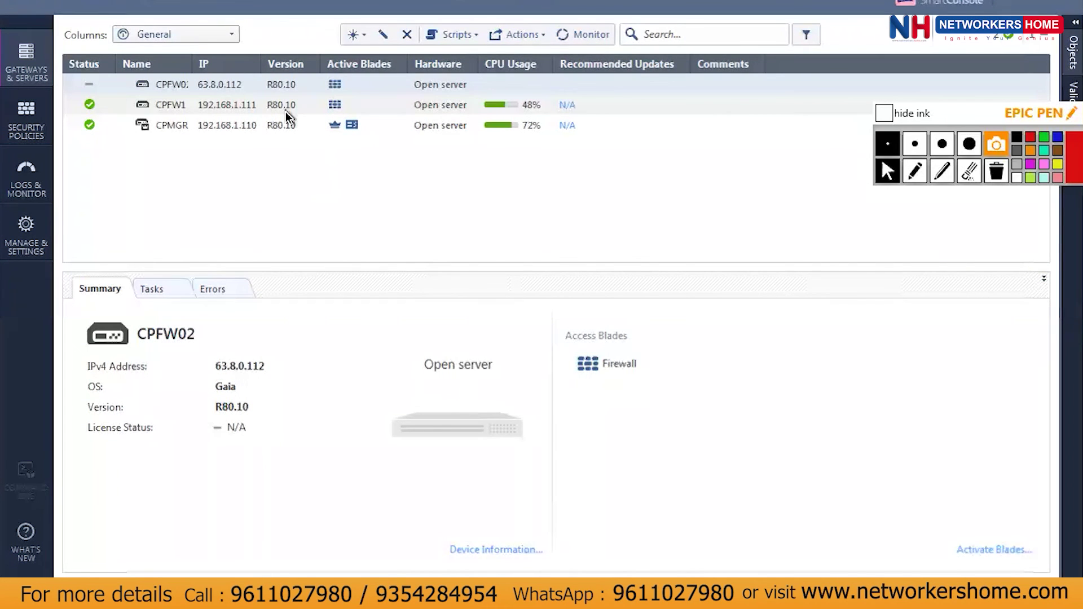
Install the Standard policy on CPFW02 and CPFW1 with Ctrl+Shift+Enter.
key(ctrl+shift+Return)
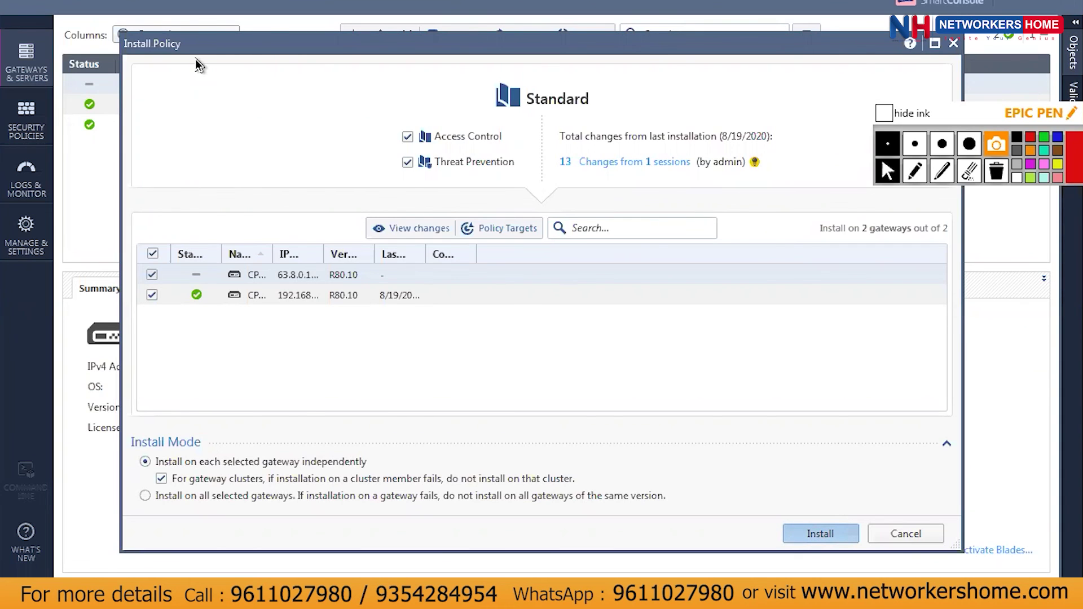
key(Return)
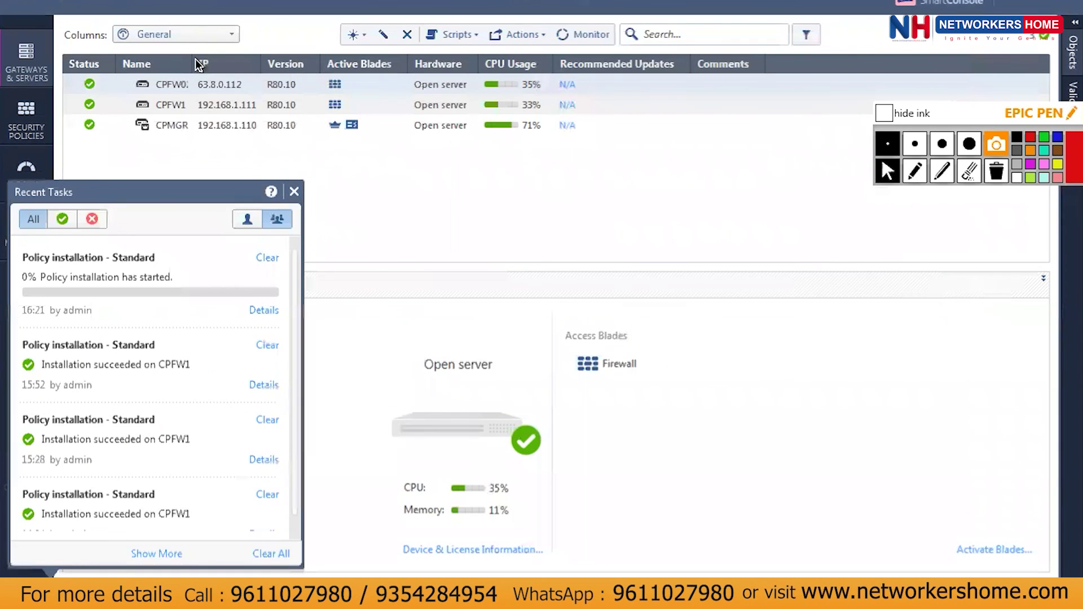